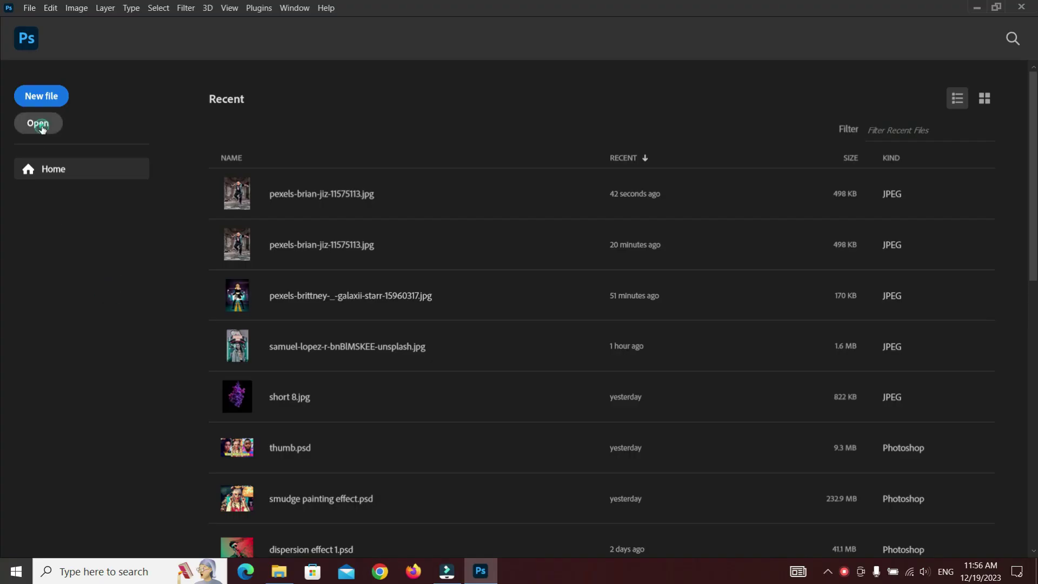
Step: Open the skateboarder photo pexels-brian-jiz-11575113.jpg
{"action": "left_click", "coordinate": [61, 130]}
{"action": "left_click", "coordinate": [156, 105]}
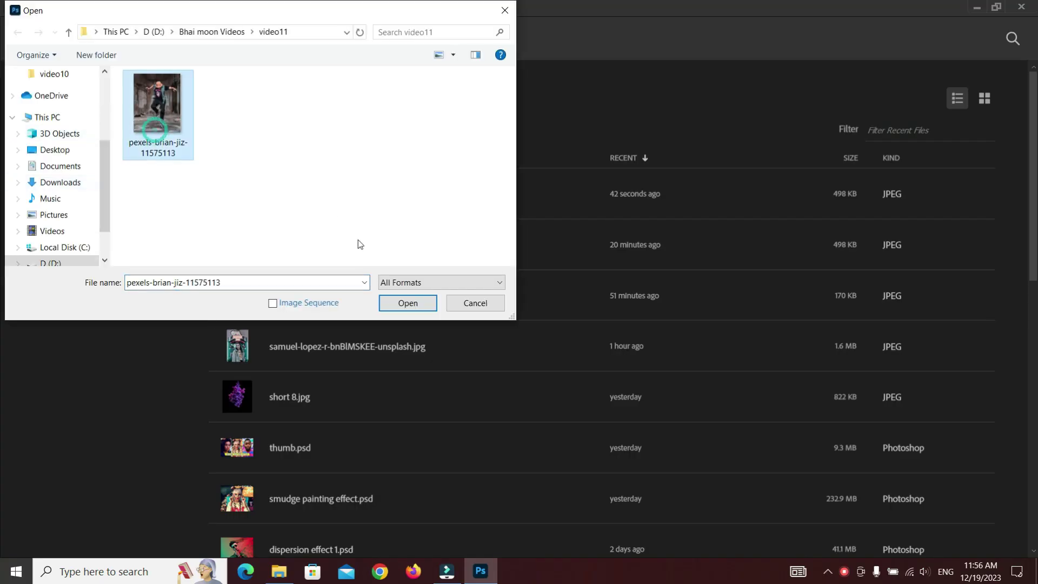
{"action": "left_click", "coordinate": [406, 303]}
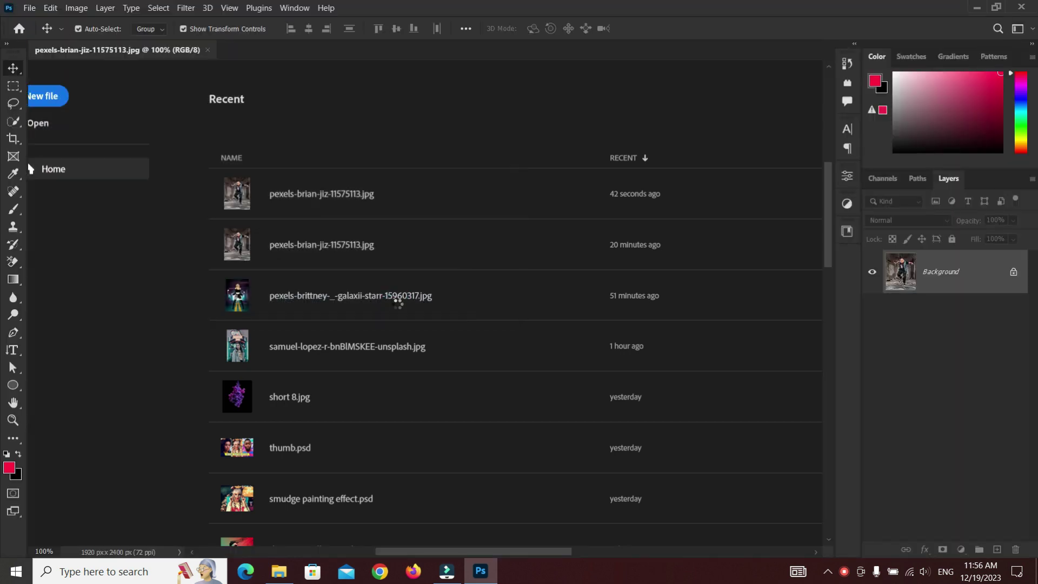
Step: Unlock the background into Layer 0 and crop the canvas outward to 2247 × 2668 px
{"action": "left_click", "coordinate": [398, 299]}
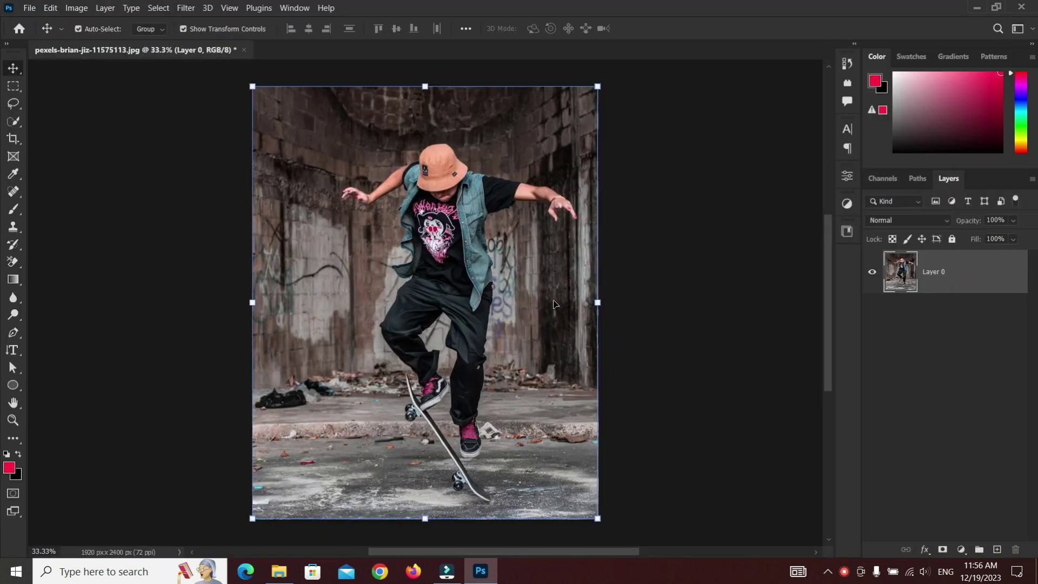
{"action": "scroll", "coordinate": [556, 304], "scroll_direction": "down", "scroll_amount": 1}
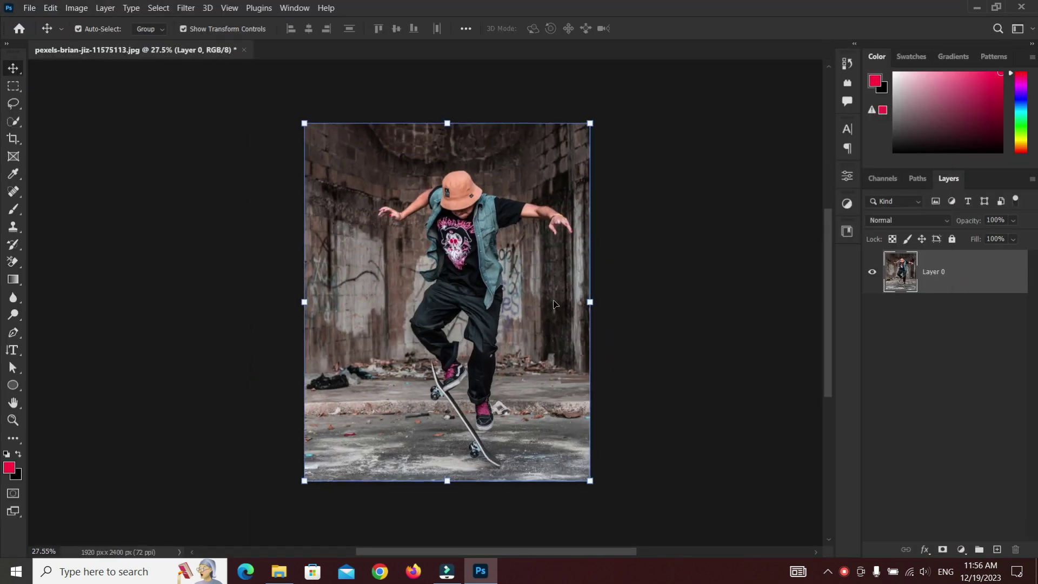
{"action": "left_click", "coordinate": [13, 138]}
{"action": "left_click_drag", "start_coordinate": [595, 304], "coordinate": [616, 302]}
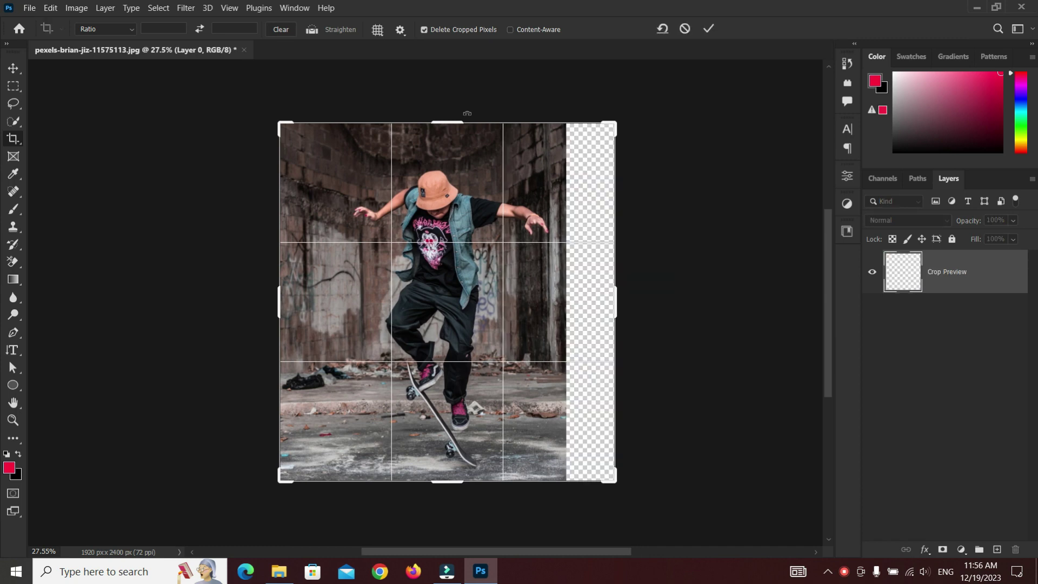
{"action": "left_click_drag", "start_coordinate": [457, 115], "coordinate": [457, 94]}
{"action": "left_click", "coordinate": [708, 28]}
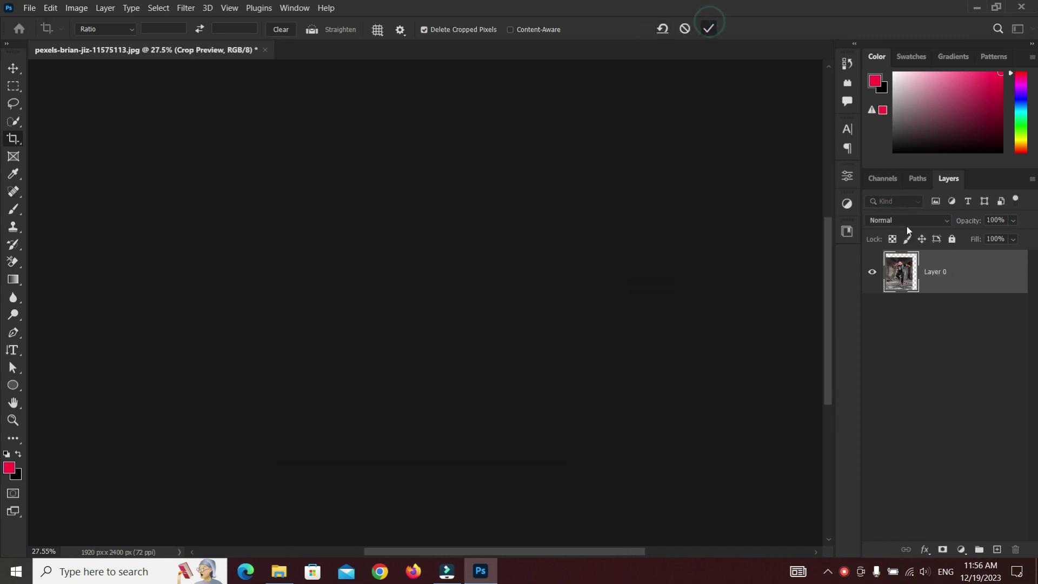
Step: Content-Aware Fill the empty top and right strips with matching wall and floor texture
{"action": "left_click", "coordinate": [14, 86]}
{"action": "left_click_drag", "start_coordinate": [268, 95], "coordinate": [627, 155]}
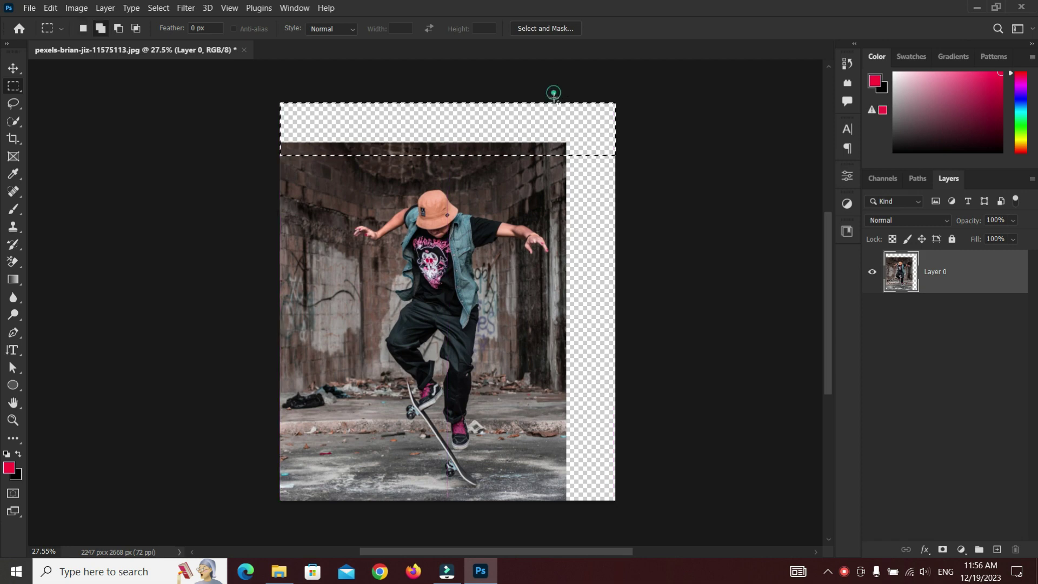
{"action": "left_click_drag", "start_coordinate": [554, 100], "coordinate": [625, 513]}
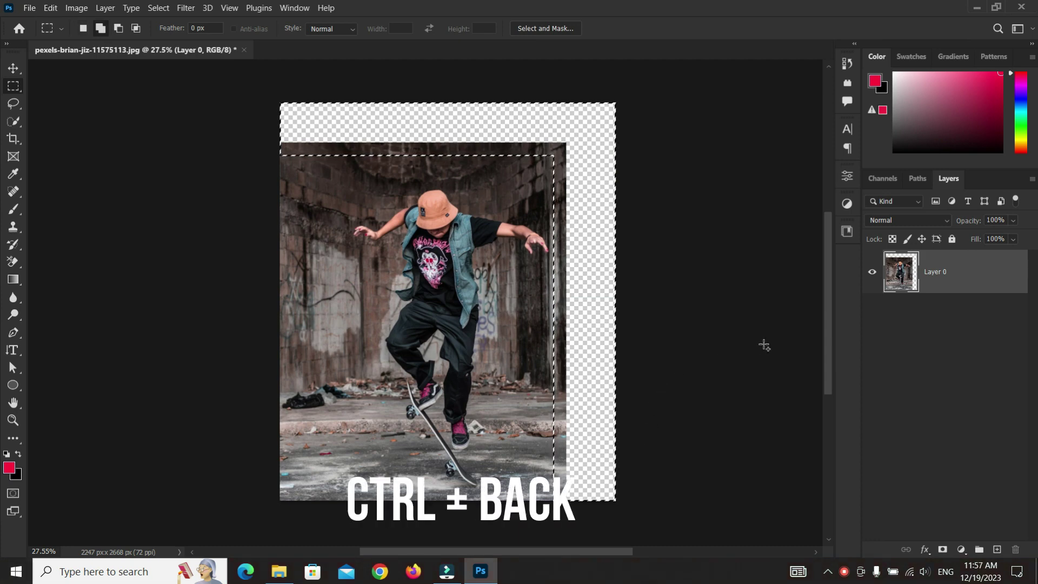
{"action": "key", "text": "ctrl+BackSpace"}
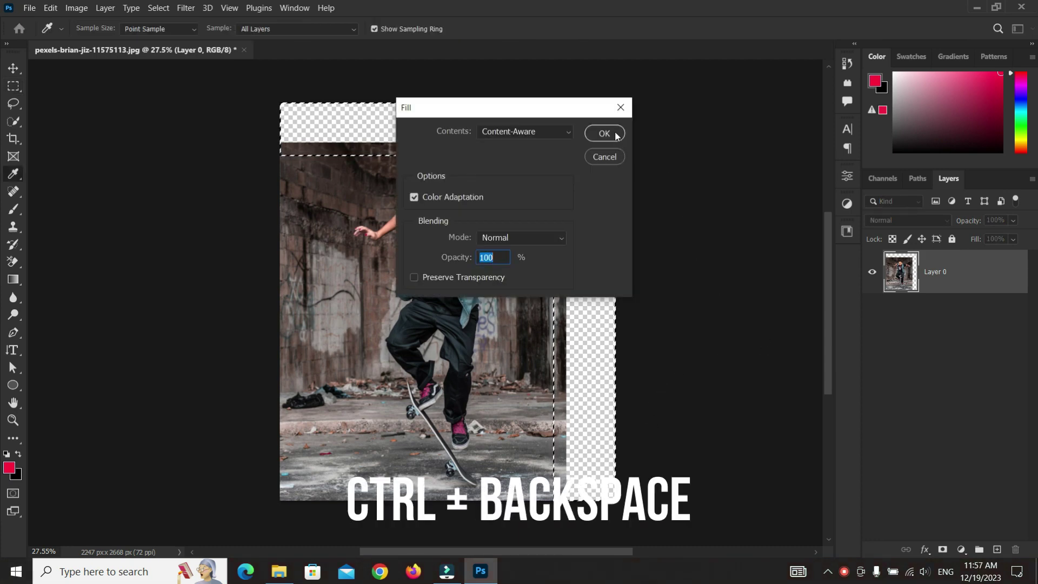
{"action": "left_click", "coordinate": [616, 135]}
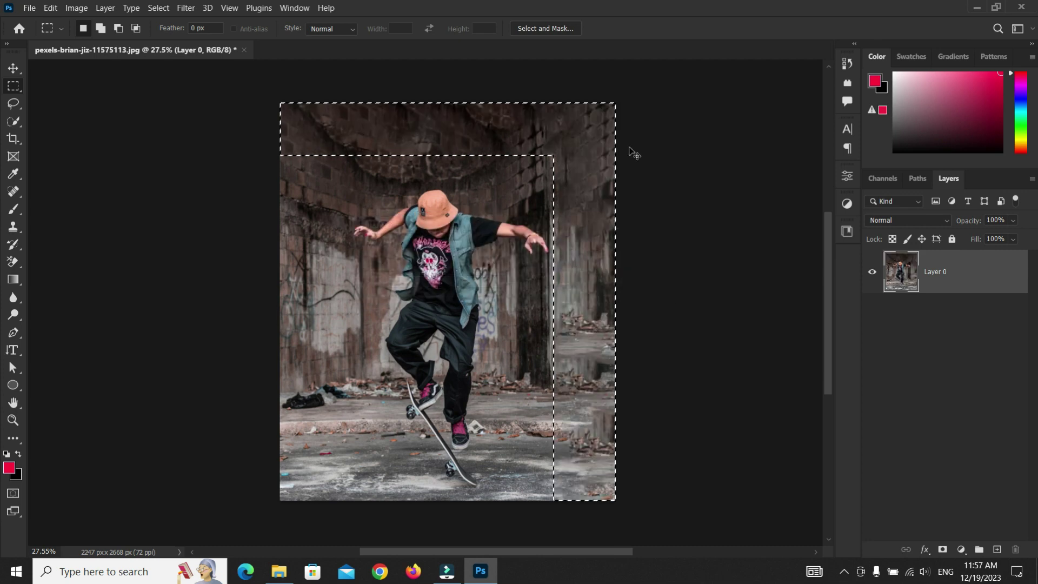
Step: Content-Aware Fill the rough lower-right floor patch, then deselect
{"action": "left_click_drag", "start_coordinate": [527, 409], "coordinate": [619, 479]}
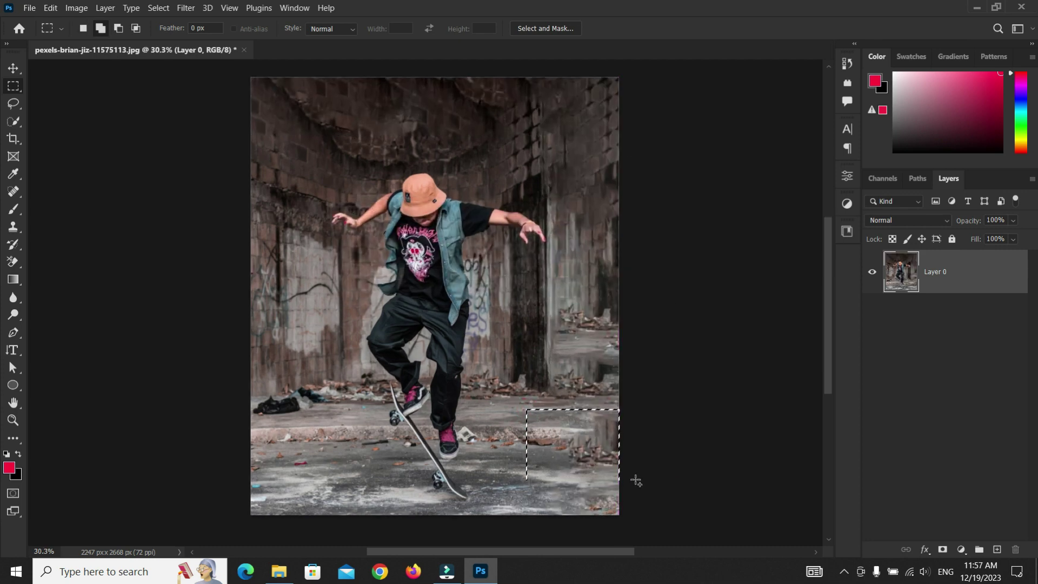
{"action": "key", "text": "shift+BackSpace"}
{"action": "left_click", "coordinate": [605, 133]}
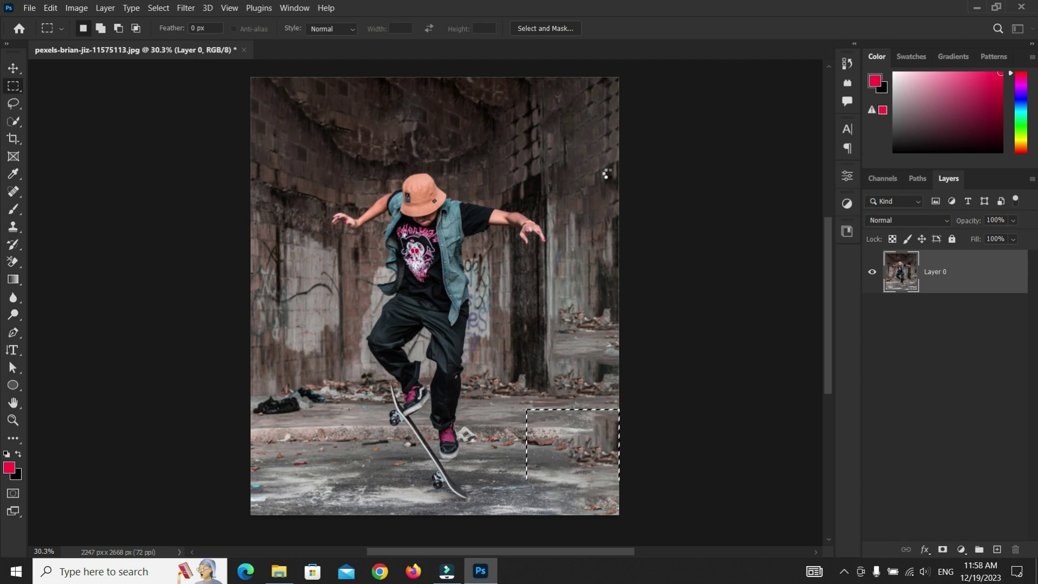
{"action": "key", "text": "ctrl+d"}
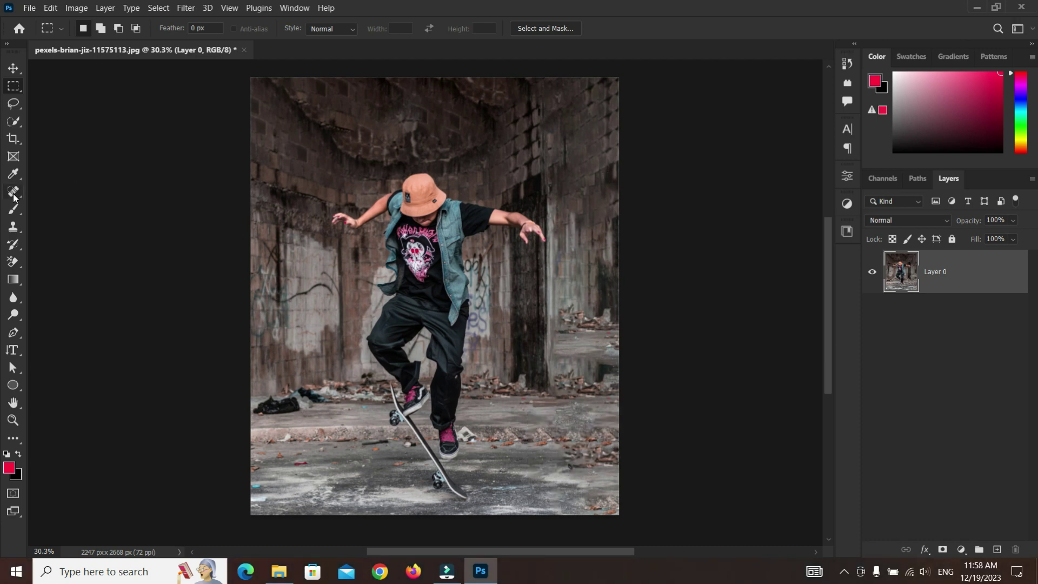
Step: With the Patch Tool, patch two blotchy floor areas on the right with clean texture
{"action": "right_click", "coordinate": [14, 195]}
{"action": "left_click", "coordinate": [65, 219]}
{"action": "scroll", "coordinate": [593, 457], "scroll_direction": "up", "scroll_amount": 5}
{"action": "mouse_move", "coordinate": [608, 305]}
{"action": "left_mouse_down"}
{"action": "mouse_move", "coordinate": [595, 351]}
{"action": "mouse_move", "coordinate": [444, 350]}
{"action": "left_mouse_up"}
{"action": "mouse_move", "coordinate": [503, 432]}
{"action": "left_mouse_down"}
{"action": "mouse_move", "coordinate": [486, 460]}
{"action": "mouse_move", "coordinate": [502, 433]}
{"action": "left_mouse_up"}
{"action": "left_click_drag", "start_coordinate": [578, 449], "coordinate": [357, 337]}
{"action": "mouse_move", "coordinate": [524, 389]}
{"action": "left_mouse_down"}
{"action": "mouse_move", "coordinate": [654, 359]}
{"action": "mouse_move", "coordinate": [657, 378]}
{"action": "left_mouse_up"}
{"action": "left_click_drag", "start_coordinate": [622, 411], "coordinate": [562, 386]}
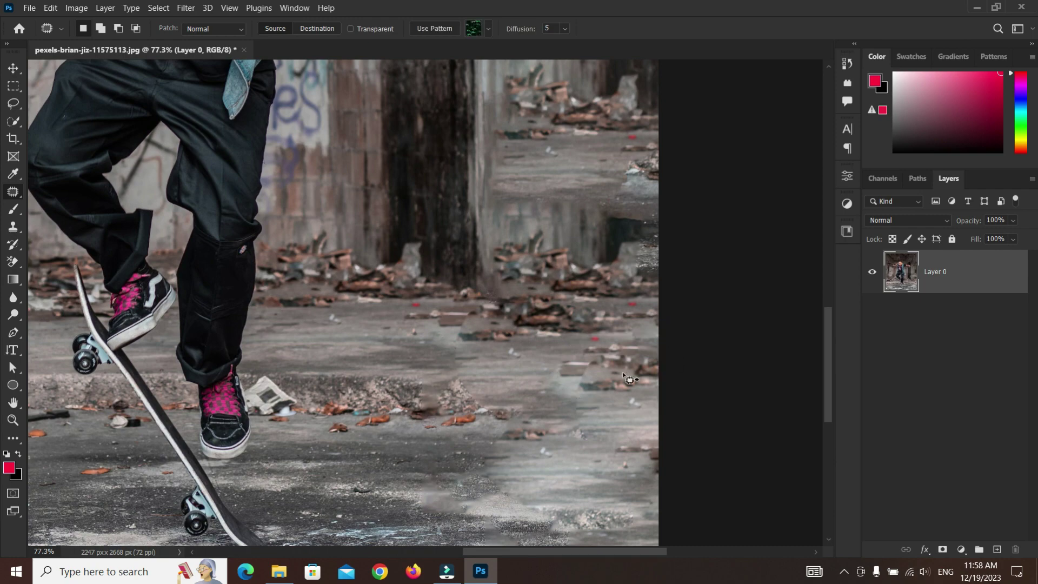
Step: Patch the remaining rough spots at the wall base and upper-right floor, then zoom out
{"action": "left_click_drag", "start_coordinate": [583, 346], "coordinate": [579, 349]}
{"action": "mouse_move", "coordinate": [397, 373]}
{"action": "left_mouse_down"}
{"action": "mouse_move", "coordinate": [547, 373]}
{"action": "mouse_move", "coordinate": [481, 454]}
{"action": "left_mouse_up"}
{"action": "left_click_drag", "start_coordinate": [454, 314], "coordinate": [453, 315]}
{"action": "mouse_move", "coordinate": [508, 359]}
{"action": "left_mouse_down"}
{"action": "mouse_move", "coordinate": [512, 481]}
{"action": "mouse_move", "coordinate": [500, 474]}
{"action": "left_mouse_up"}
{"action": "left_click", "coordinate": [611, 224]}
{"action": "mouse_move", "coordinate": [595, 232]}
{"action": "left_mouse_down"}
{"action": "mouse_move", "coordinate": [537, 273]}
{"action": "mouse_move", "coordinate": [511, 374]}
{"action": "left_mouse_up"}
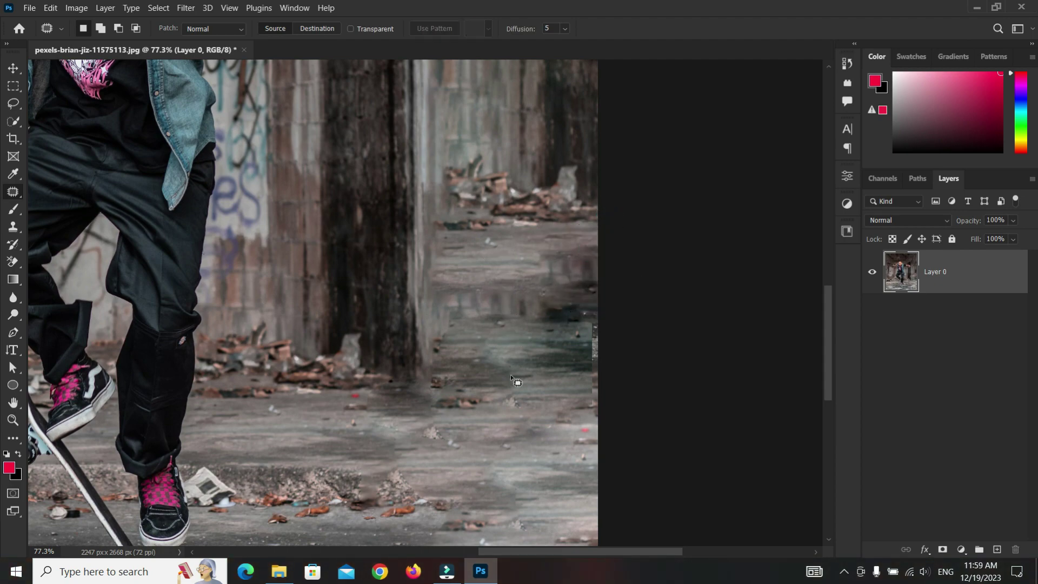
{"action": "key", "text": "ctrl+0"}
{"action": "scroll", "coordinate": [474, 353], "scroll_direction": "down", "scroll_amount": 2}
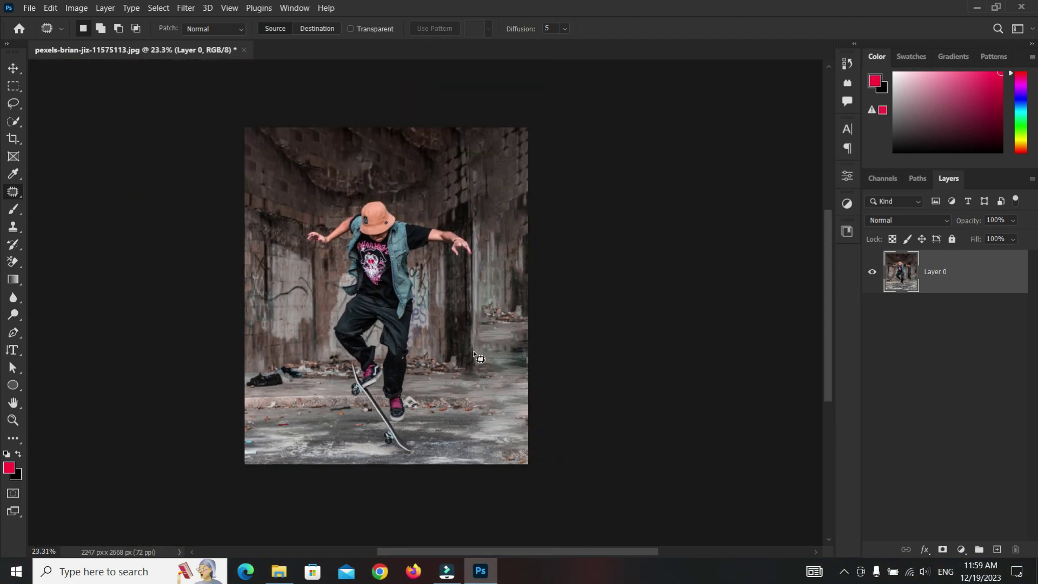
Step: Add an Exposure adjustment layer at -0.83 to darken the whole scene
{"action": "left_click", "coordinate": [14, 68]}
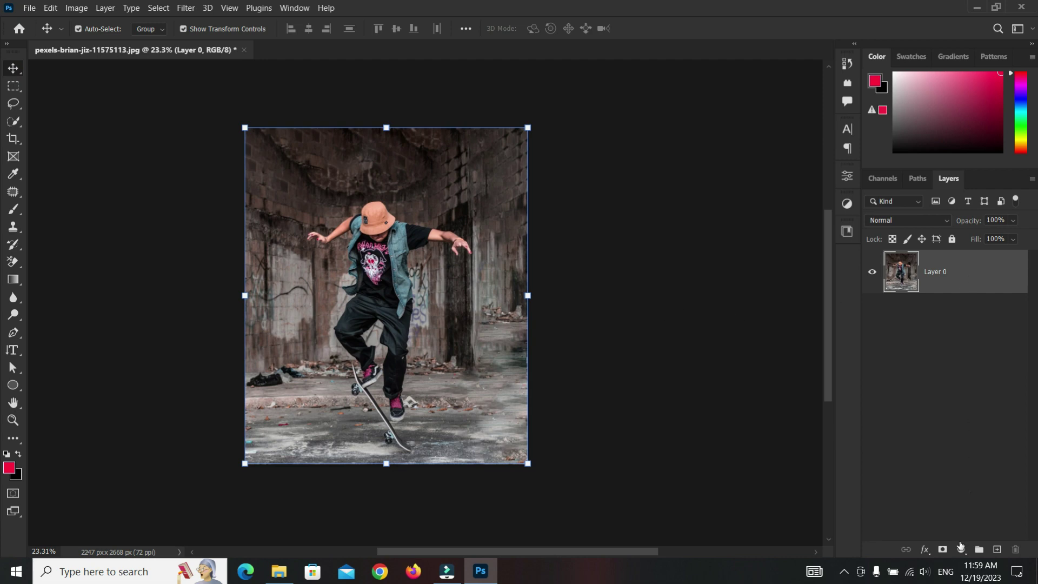
{"action": "left_click", "coordinate": [960, 548]}
{"action": "left_click", "coordinate": [972, 387]}
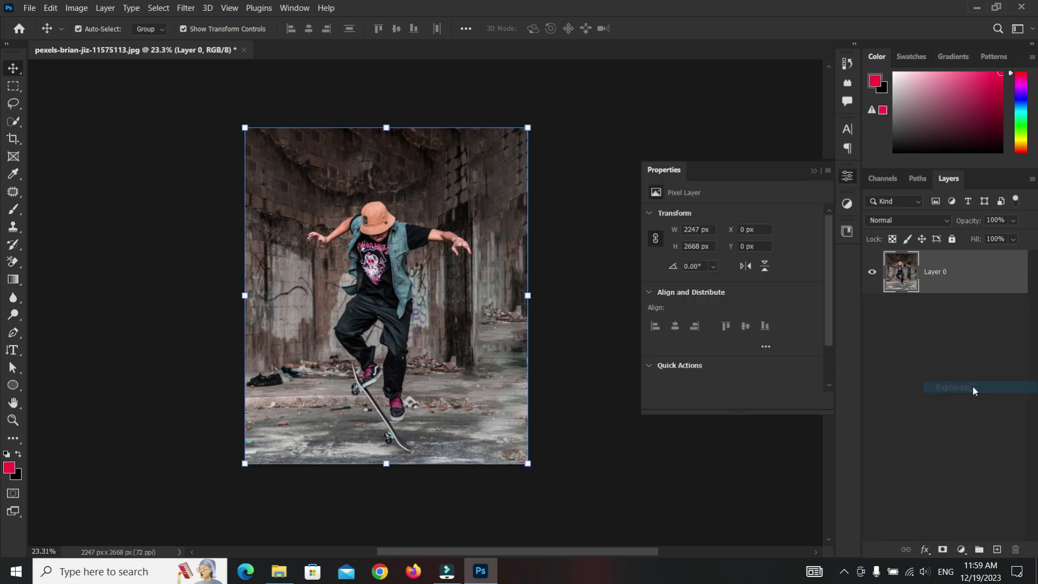
{"action": "left_click_drag", "start_coordinate": [733, 250], "coordinate": [724, 253]}
{"action": "left_click", "coordinate": [814, 170]}
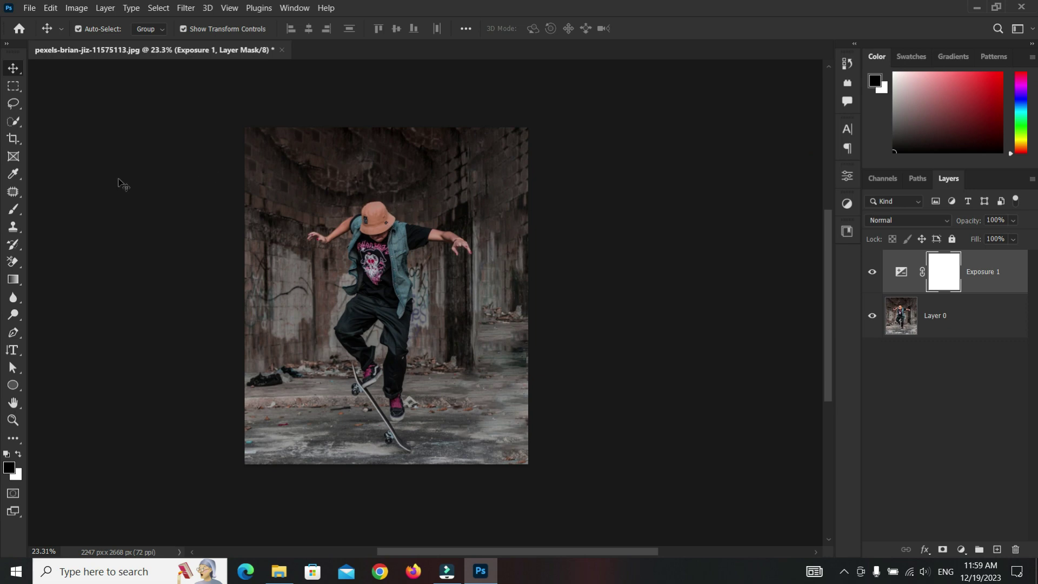
{"action": "left_click", "coordinate": [13, 385]}
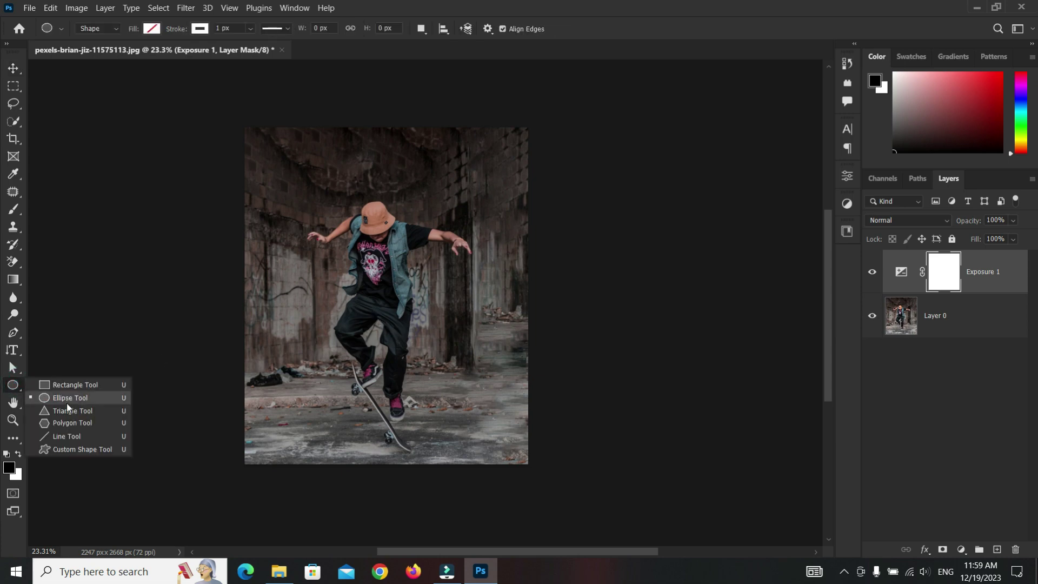
Step: Draw a 1034 px circle around the skater's waist with no fill and an 11.48 px white stroke
{"action": "left_click", "coordinate": [68, 400]}
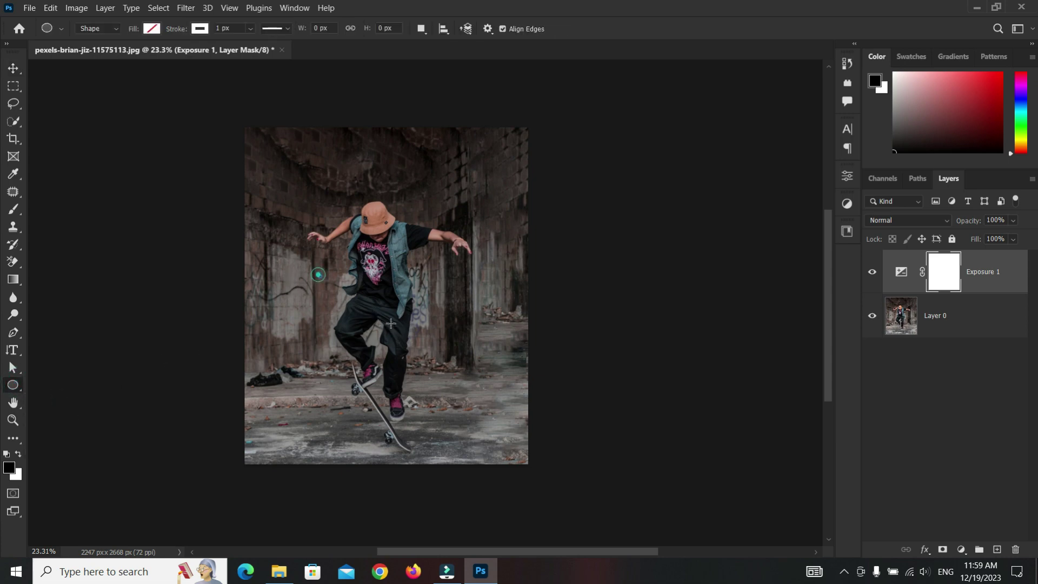
{"action": "mouse_move", "coordinate": [318, 274]}
{"action": "left_mouse_down"}
{"action": "mouse_move", "coordinate": [493, 404]}
{"action": "mouse_move", "coordinate": [481, 388]}
{"action": "left_mouse_up"}
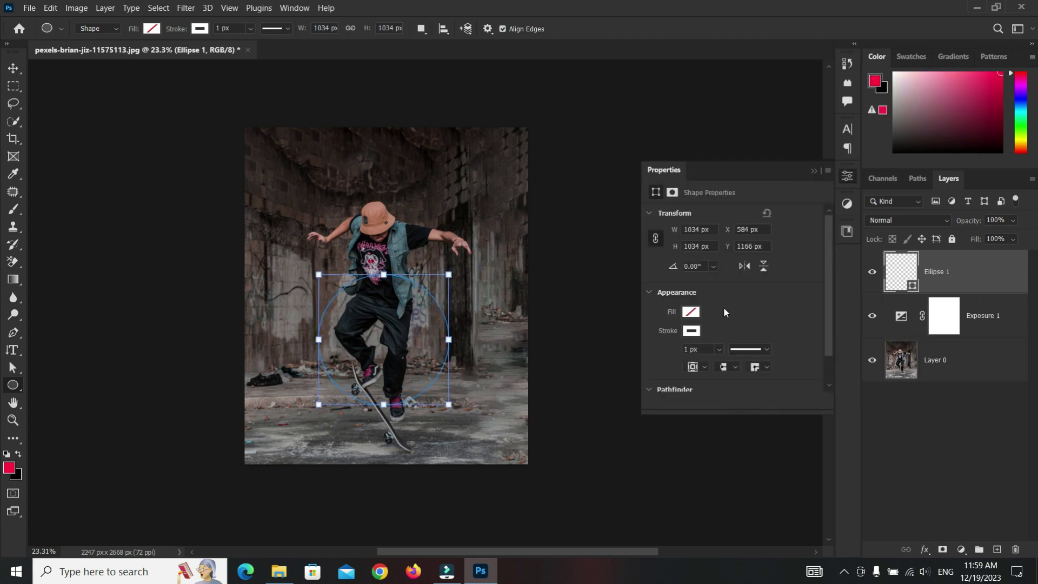
{"action": "left_click", "coordinate": [697, 316]}
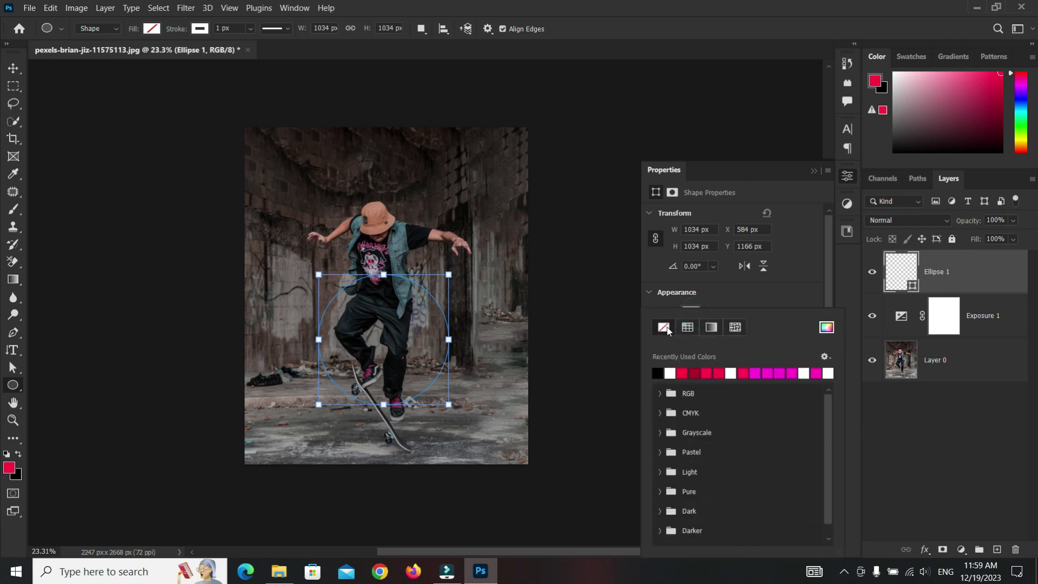
{"action": "left_click", "coordinate": [717, 296]}
{"action": "left_click", "coordinate": [693, 331]}
{"action": "left_click", "coordinate": [733, 296]}
{"action": "left_click_drag", "start_coordinate": [723, 366], "coordinate": [735, 368]}
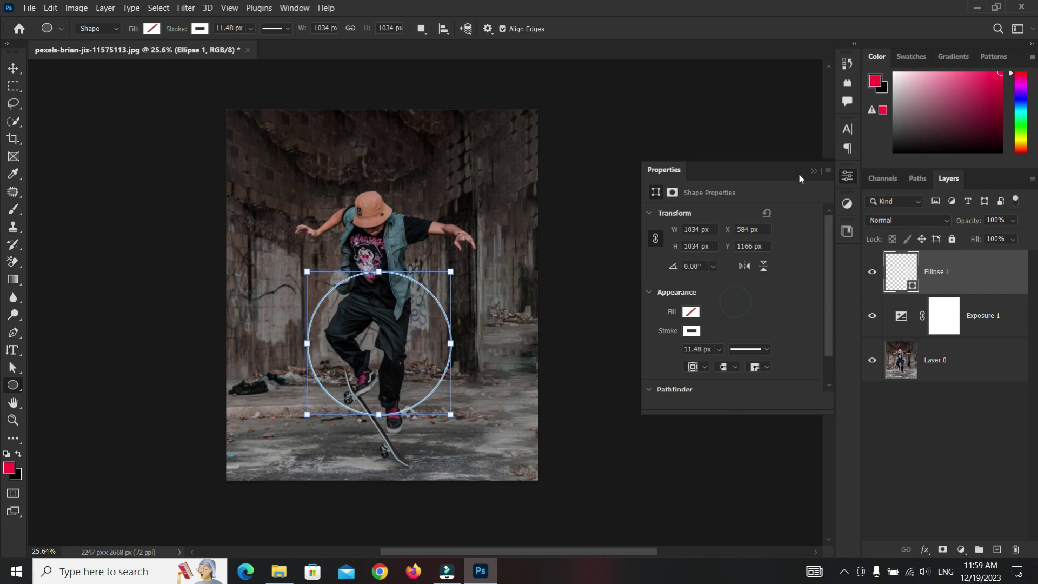
{"action": "left_click", "coordinate": [813, 171]}
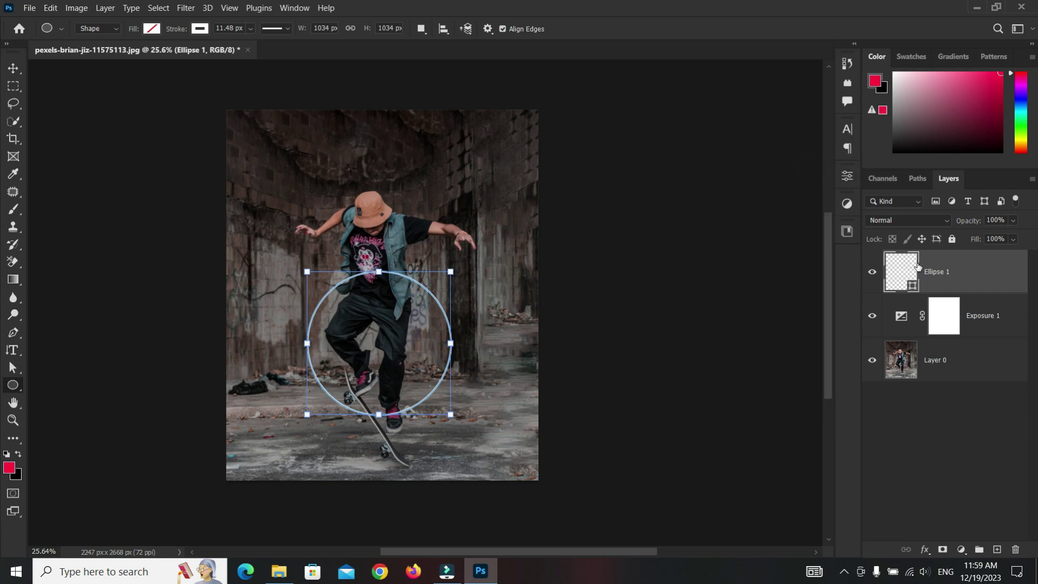
Step: Move the ellipse up to the skater's waist and squash it into a flatter, narrower oval
{"action": "left_click", "coordinate": [14, 70]}
{"action": "left_click_drag", "start_coordinate": [382, 271], "coordinate": [372, 368]}
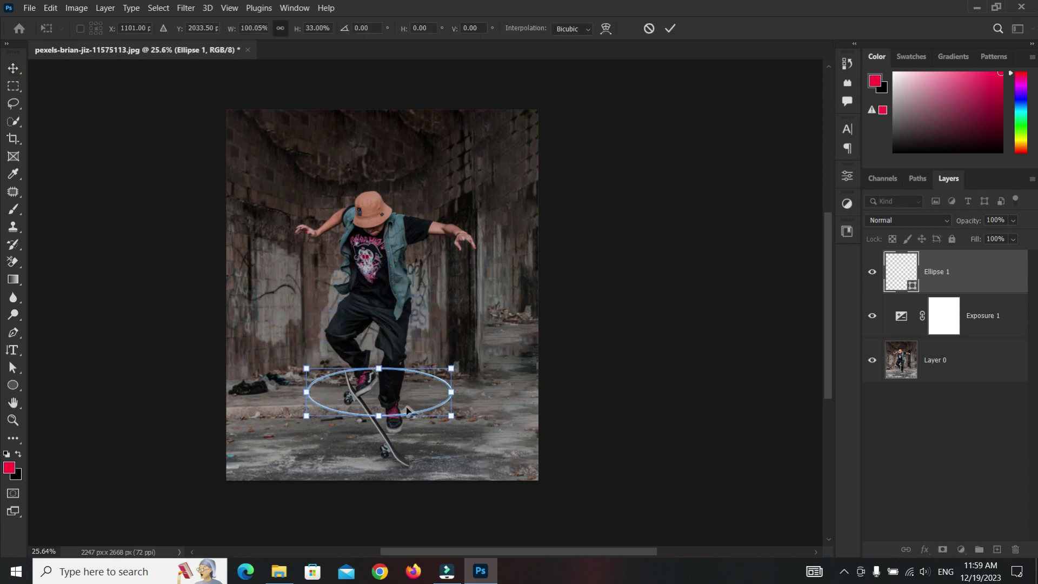
{"action": "left_click_drag", "start_coordinate": [406, 415], "coordinate": [397, 324]}
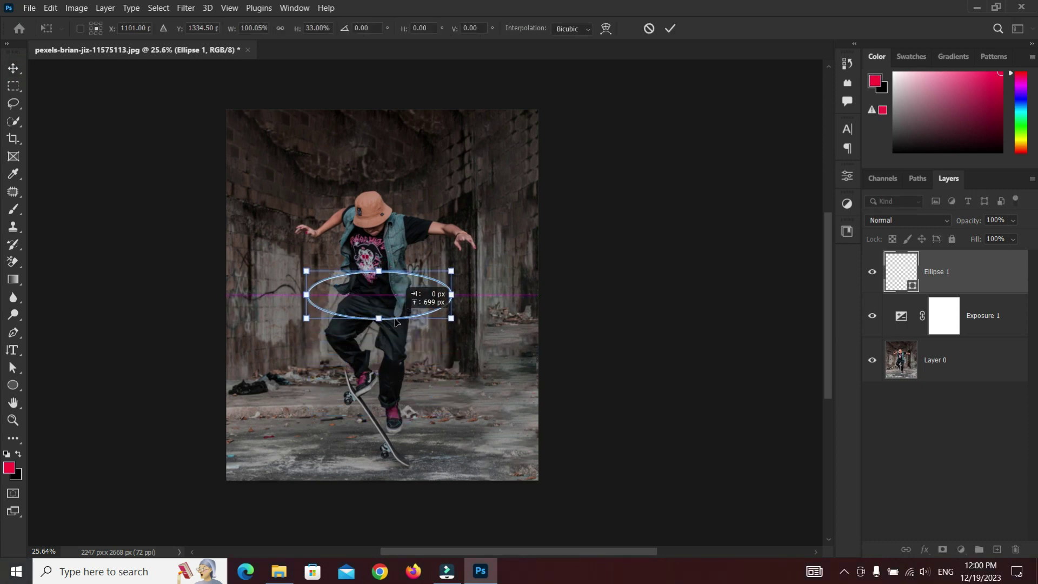
{"action": "mouse_move", "coordinate": [381, 276]}
{"action": "left_mouse_down"}
{"action": "mouse_move", "coordinate": [436, 329]}
{"action": "mouse_move", "coordinate": [435, 352]}
{"action": "mouse_move", "coordinate": [395, 332]}
{"action": "left_mouse_up"}
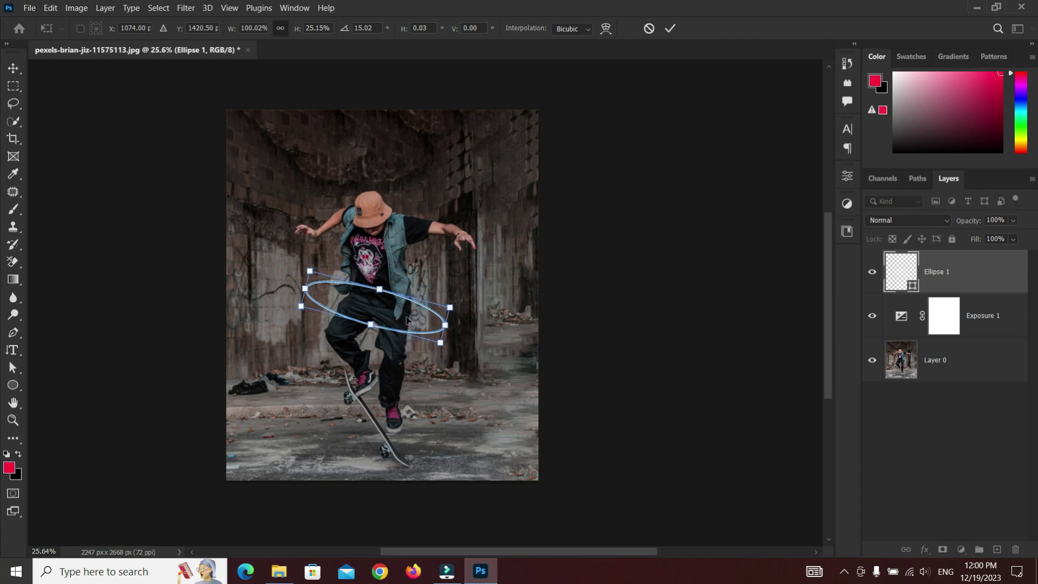
{"action": "mouse_move", "coordinate": [445, 325]}
{"action": "left_mouse_down"}
{"action": "mouse_move", "coordinate": [428, 320]}
{"action": "mouse_move", "coordinate": [408, 335]}
{"action": "left_mouse_up"}
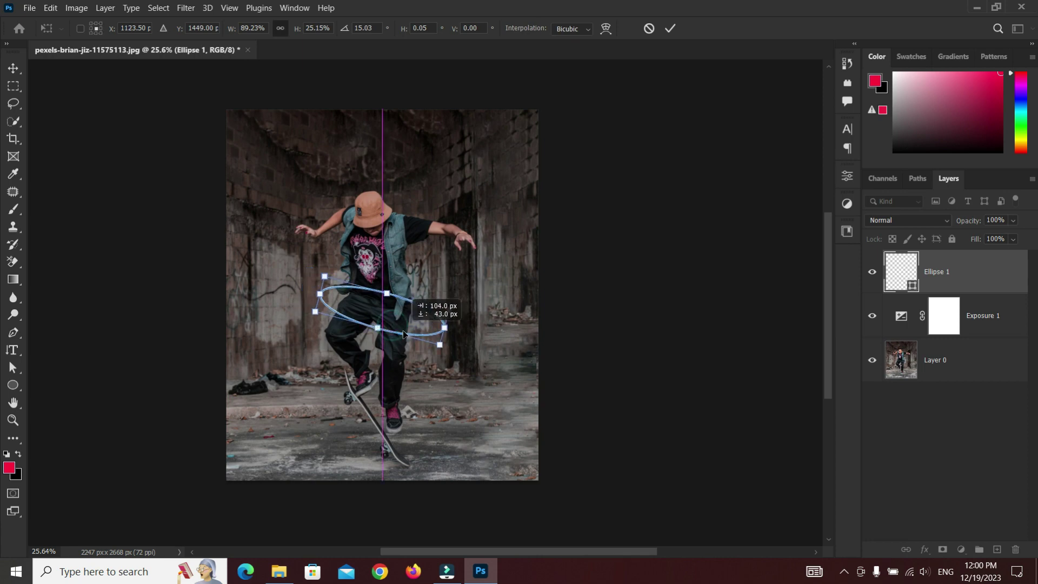
{"action": "left_click_drag", "start_coordinate": [390, 293], "coordinate": [387, 296]}
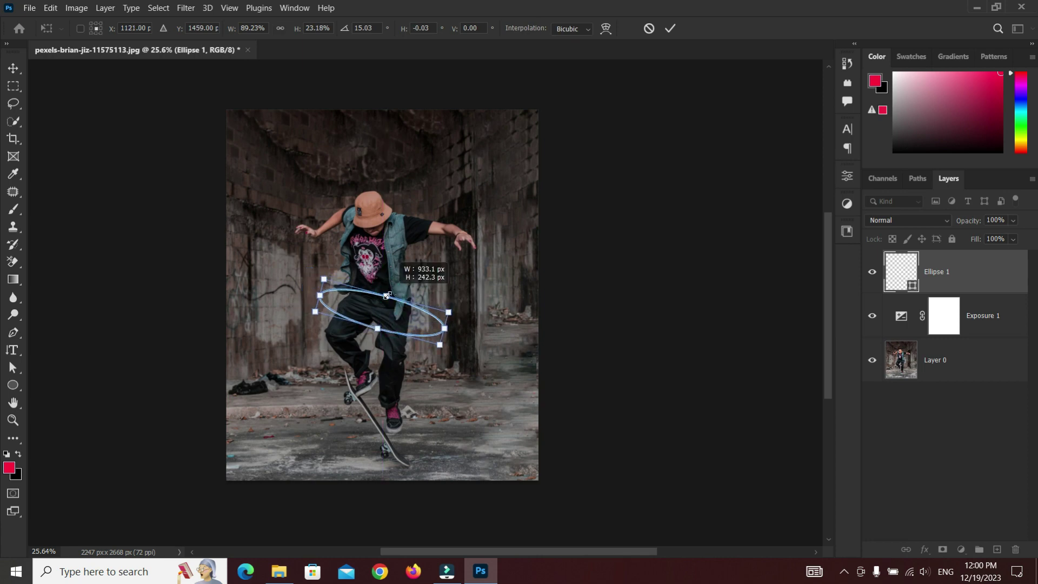
Step: Nudge the ring into place around the waist, commit the transform, and rasterize the layer
{"action": "left_click_drag", "start_coordinate": [406, 334], "coordinate": [397, 325]}
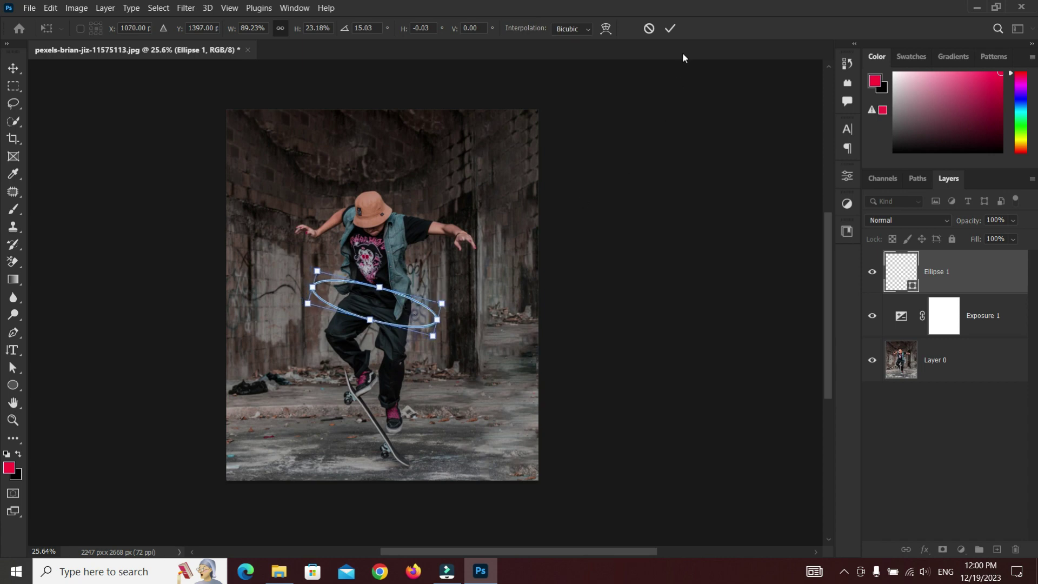
{"action": "left_click", "coordinate": [670, 28]}
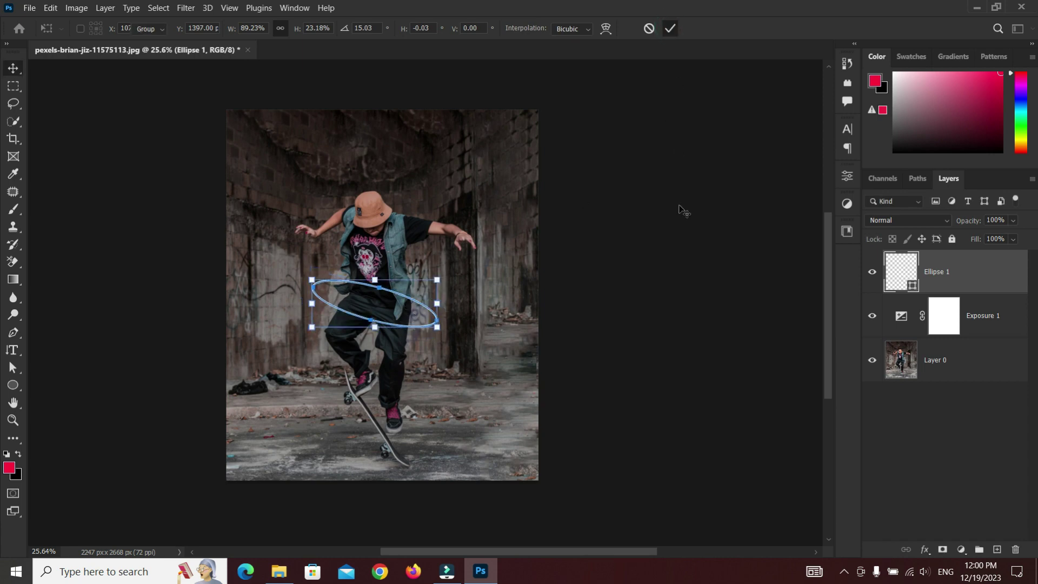
{"action": "right_click", "coordinate": [953, 274]}
{"action": "left_click", "coordinate": [811, 212]}
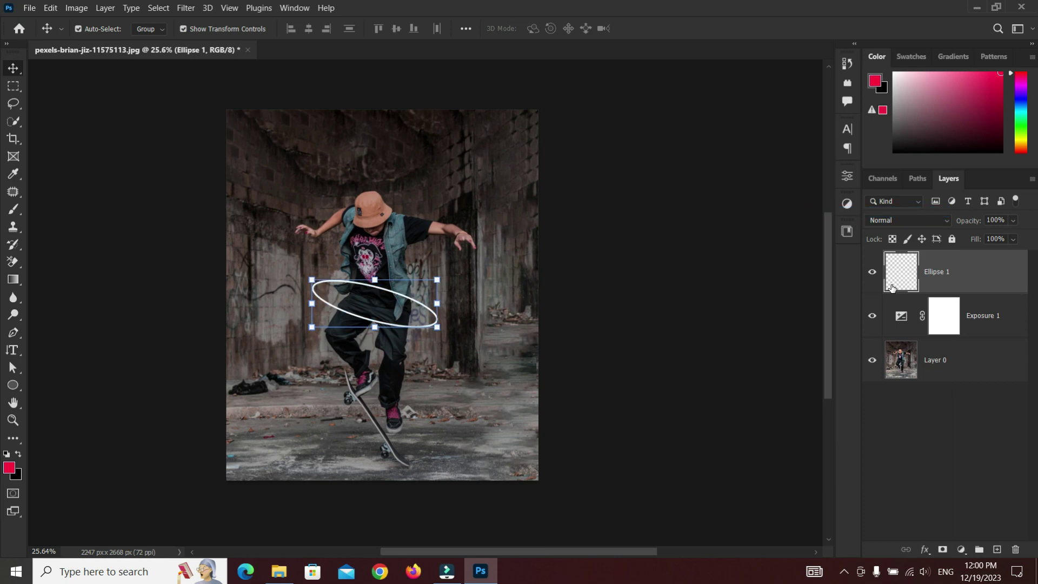
{"action": "scroll", "coordinate": [379, 284], "scroll_direction": "up", "scroll_amount": 1}
{"action": "scroll", "coordinate": [378, 284], "scroll_direction": "up", "scroll_amount": 1}
{"action": "scroll", "coordinate": [379, 284], "scroll_direction": "up", "scroll_amount": 1}
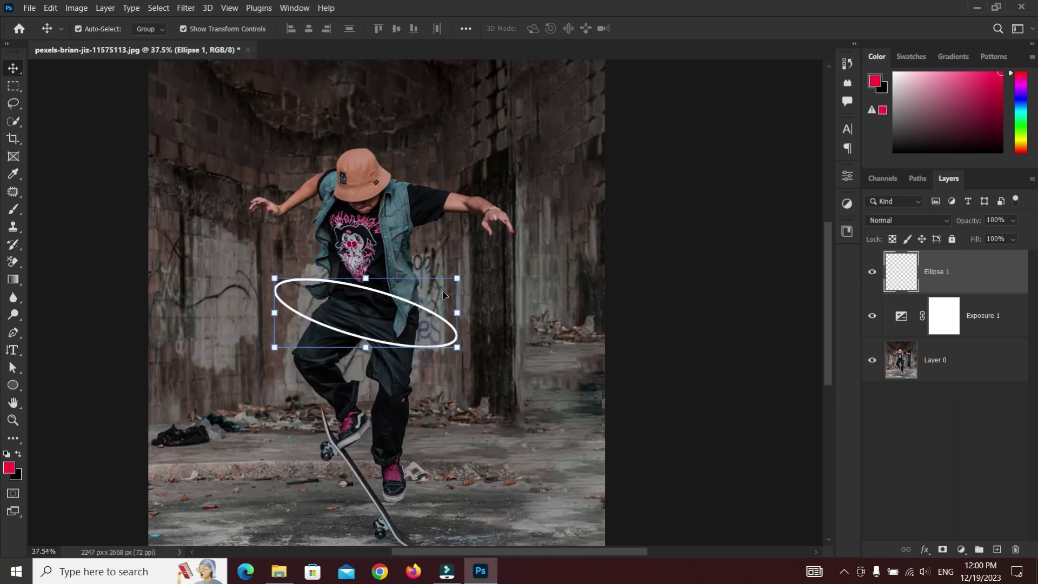
{"action": "scroll", "coordinate": [378, 284], "scroll_direction": "down", "scroll_amount": 1}
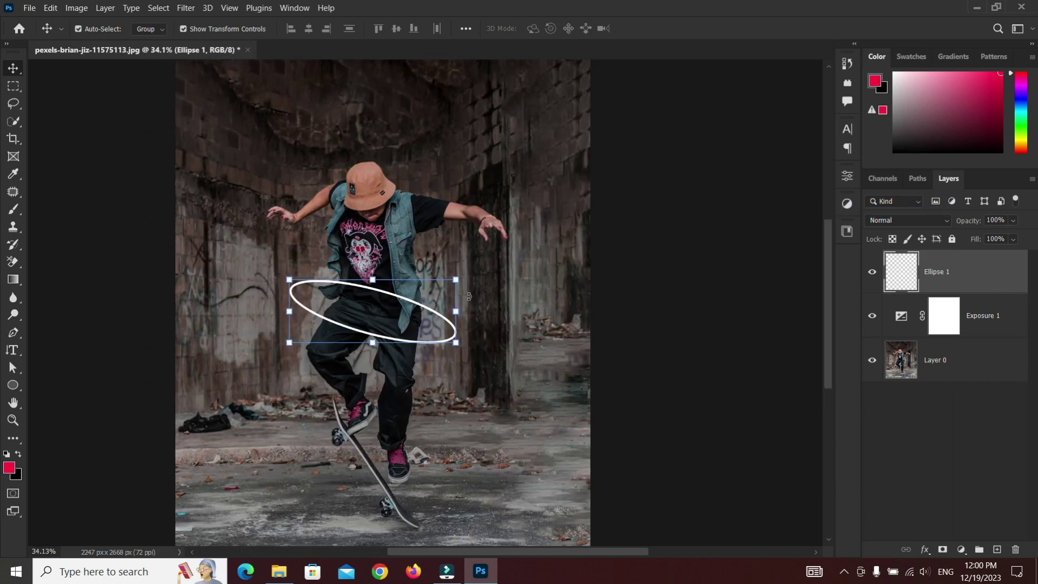
Step: Give the ring a pink-red Color Overlay in its Blending Options
{"action": "right_click", "coordinate": [936, 287]}
{"action": "left_click", "coordinate": [768, 7]}
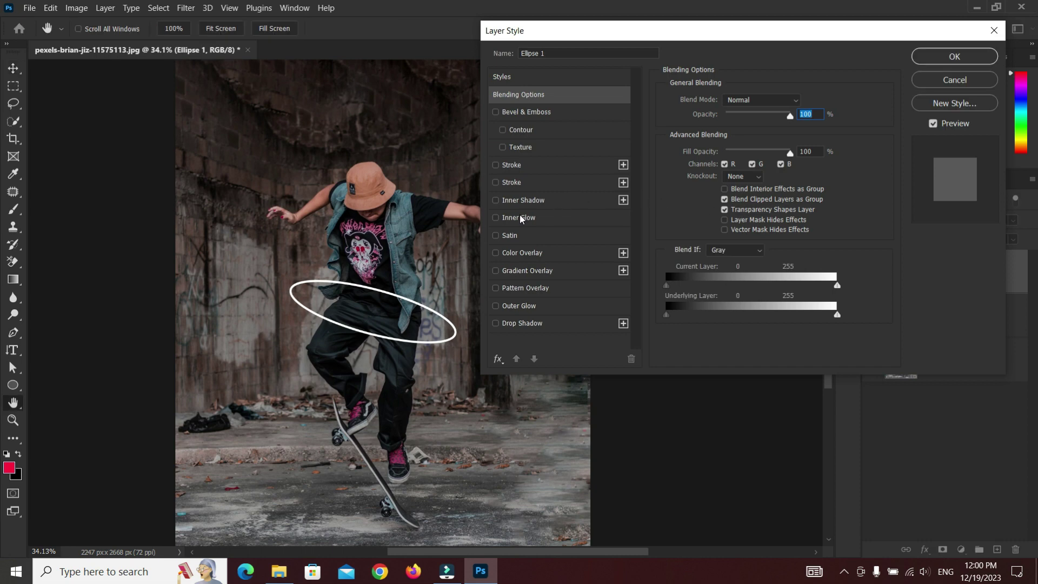
{"action": "left_click", "coordinate": [523, 252]}
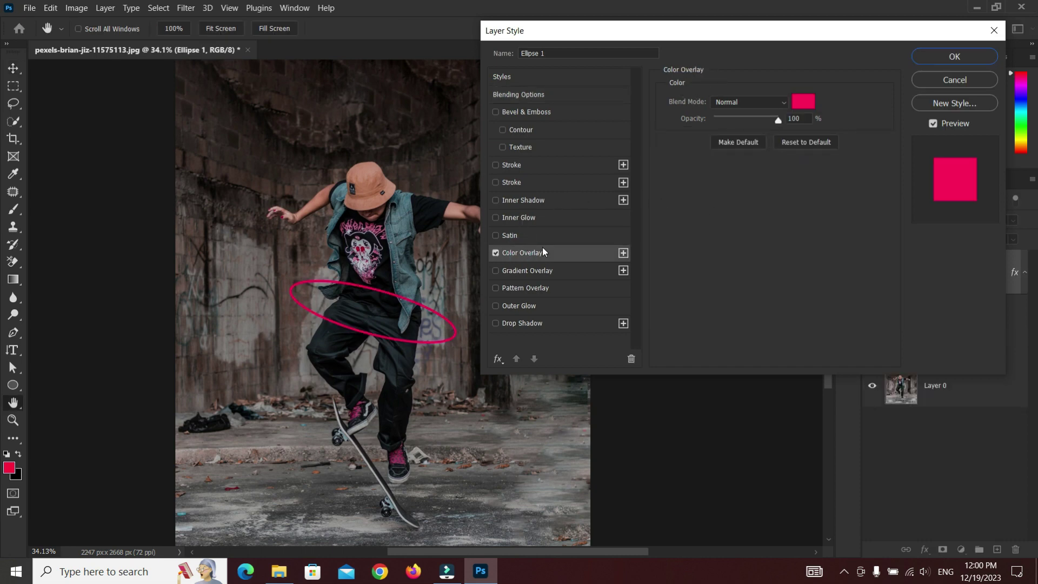
{"action": "left_click", "coordinate": [800, 100]}
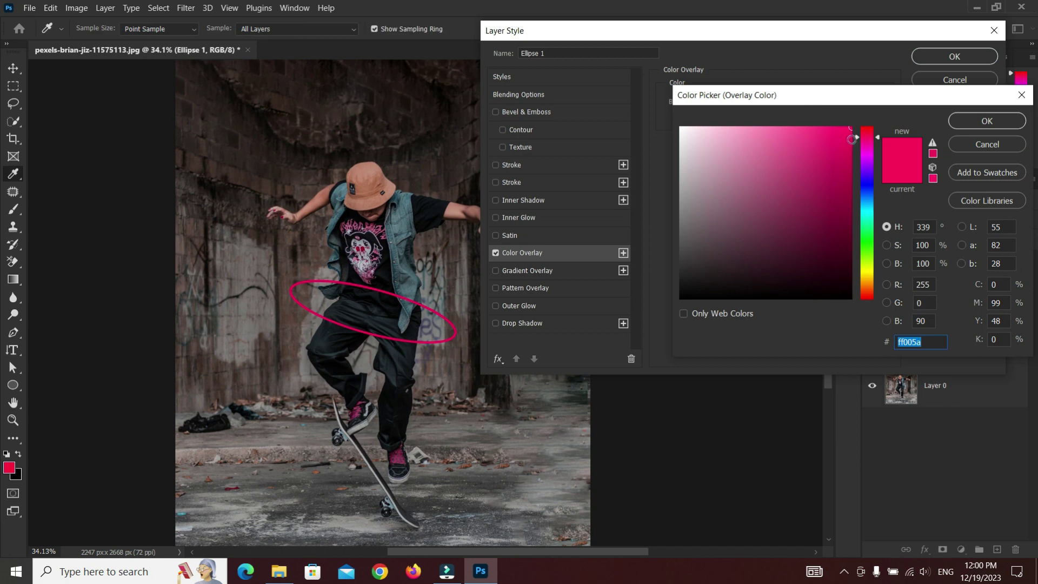
{"action": "left_click_drag", "start_coordinate": [857, 137], "coordinate": [859, 134]}
{"action": "left_click", "coordinate": [984, 121]}
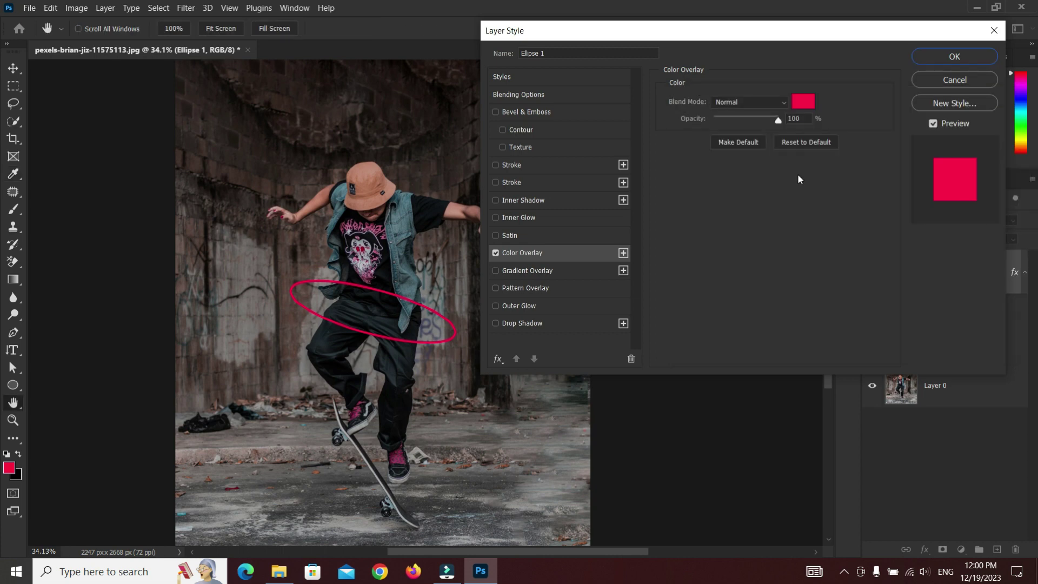
Step: Enable a white Inner Glow at 100% opacity with its source at Center
{"action": "left_click", "coordinate": [517, 305]}
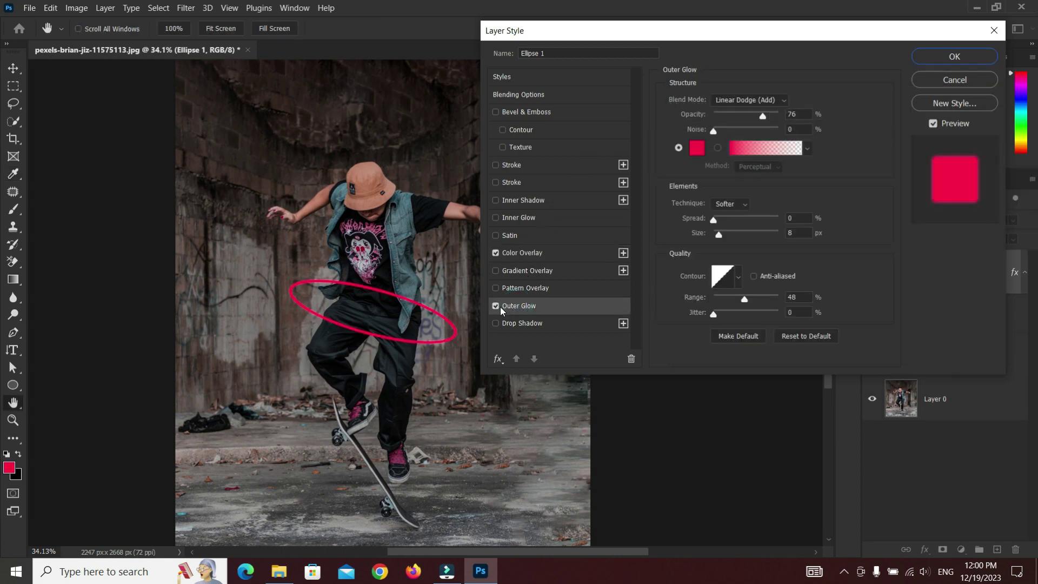
{"action": "left_click", "coordinate": [495, 306]}
{"action": "left_click", "coordinate": [495, 218]}
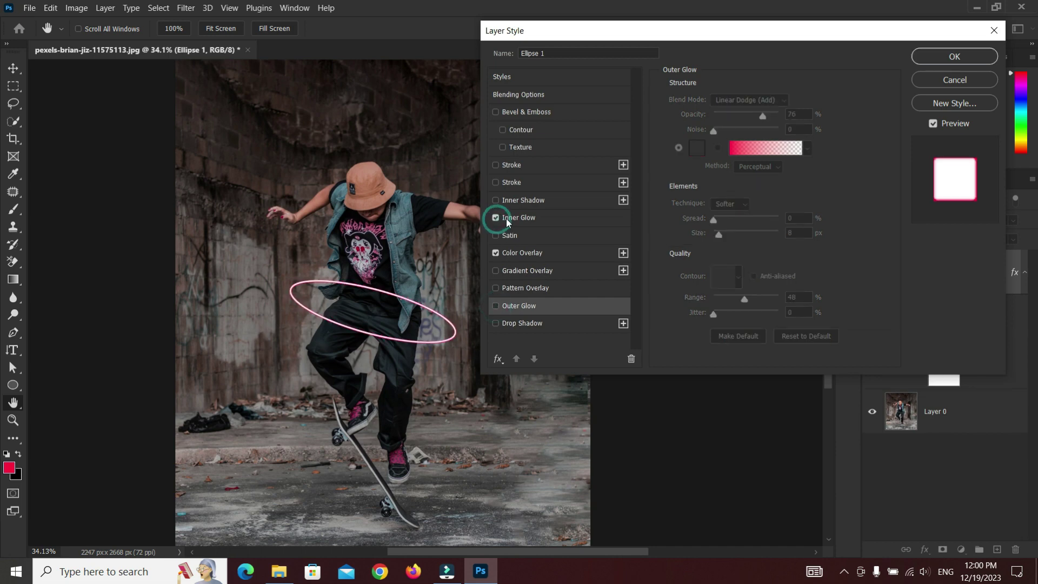
{"action": "left_click", "coordinate": [521, 221]}
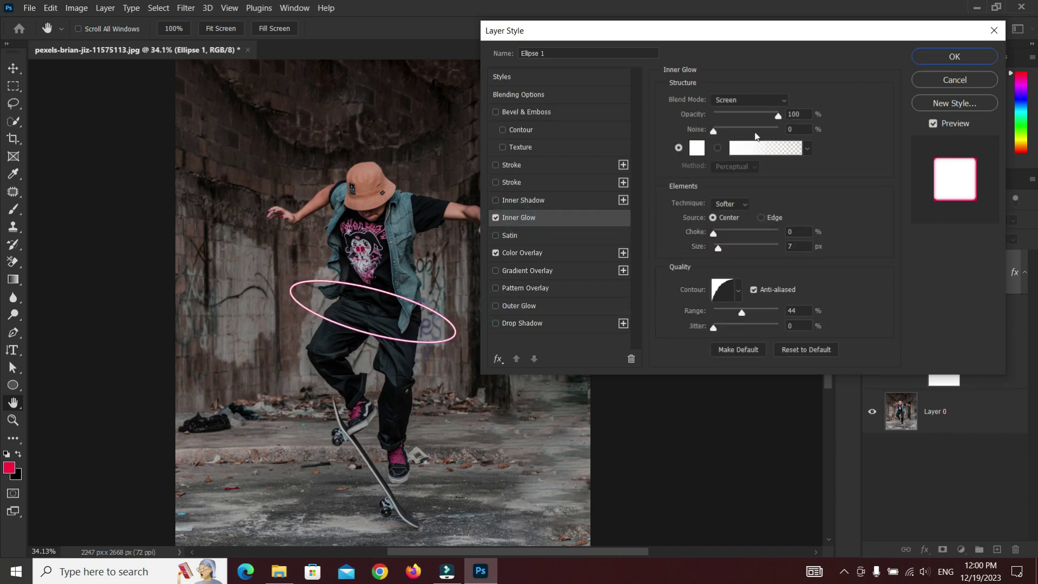
{"action": "left_click", "coordinate": [779, 117]}
{"action": "left_click", "coordinate": [697, 148]}
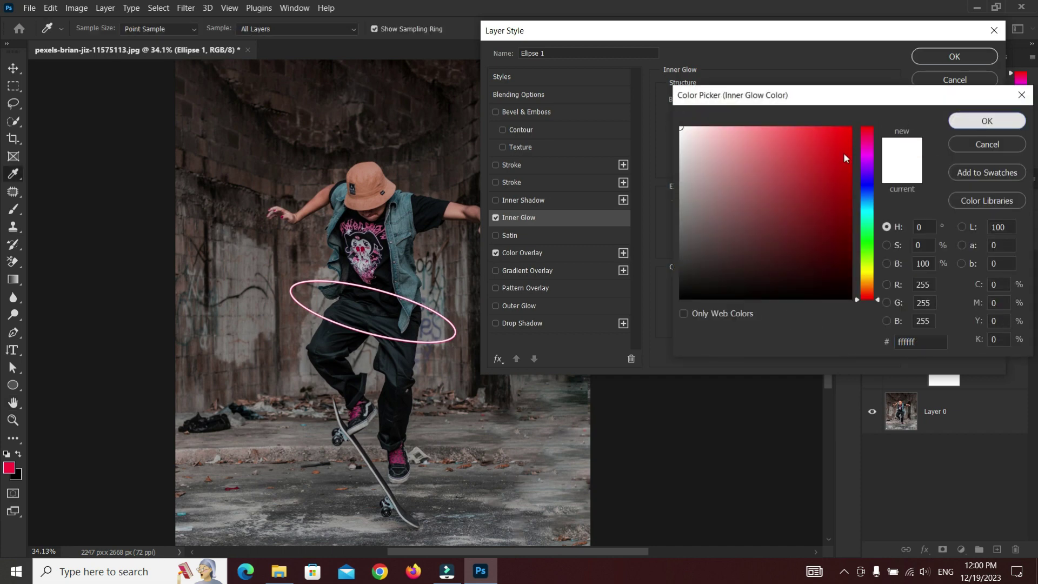
{"action": "key", "text": "Return"}
{"action": "left_click", "coordinate": [761, 217]}
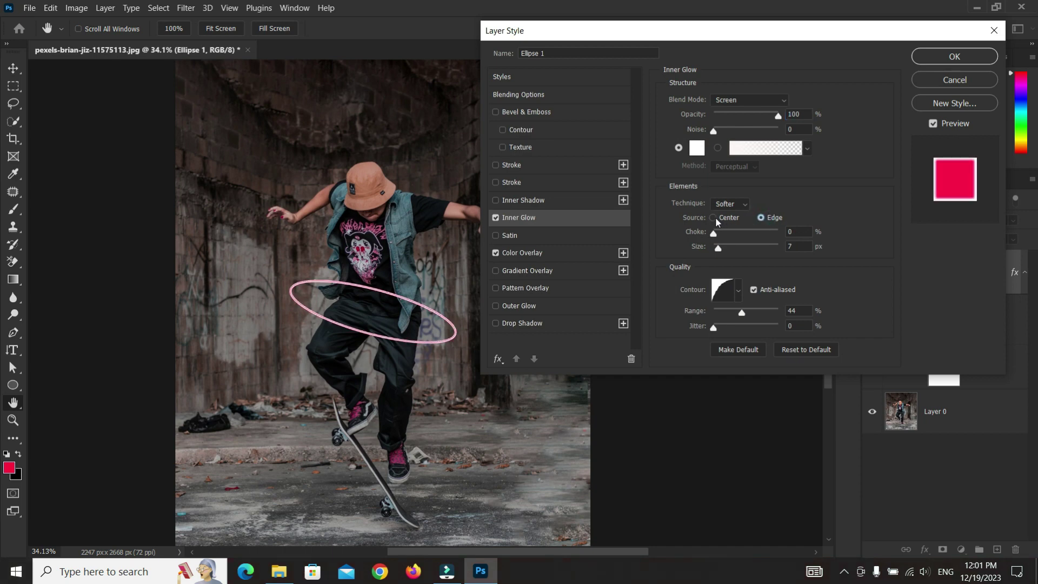
{"action": "left_click", "coordinate": [713, 217]}
Step: Keep the Center glow source, make the inner glow thinner, and set its range to 48%
{"action": "scroll", "coordinate": [372, 301], "scroll_direction": "up", "scroll_amount": 1}
{"action": "scroll", "coordinate": [378, 295], "scroll_direction": "up", "scroll_amount": 1}
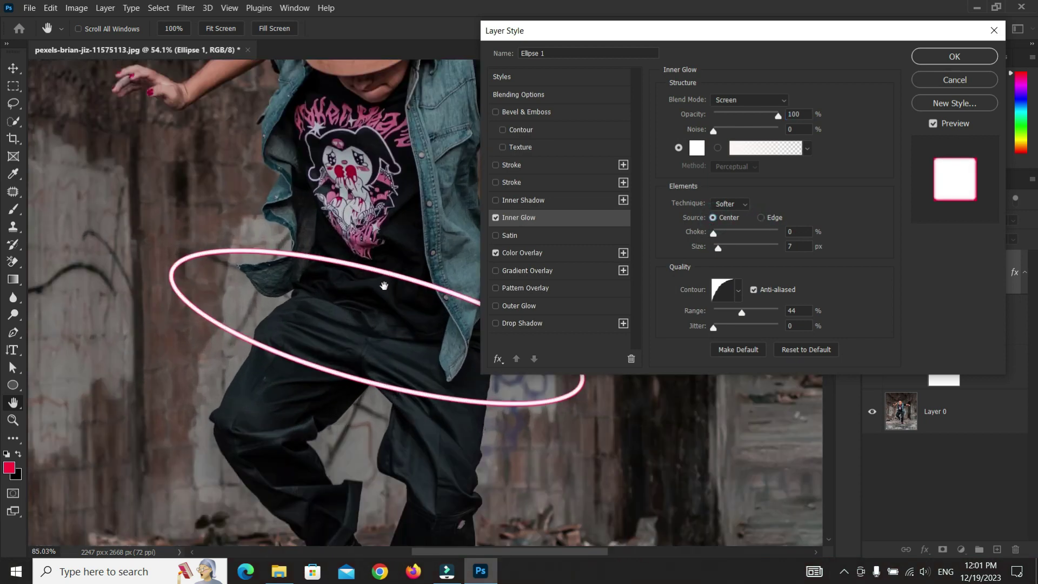
{"action": "scroll", "coordinate": [389, 281], "scroll_direction": "up", "scroll_amount": 1}
{"action": "left_click", "coordinate": [764, 215]}
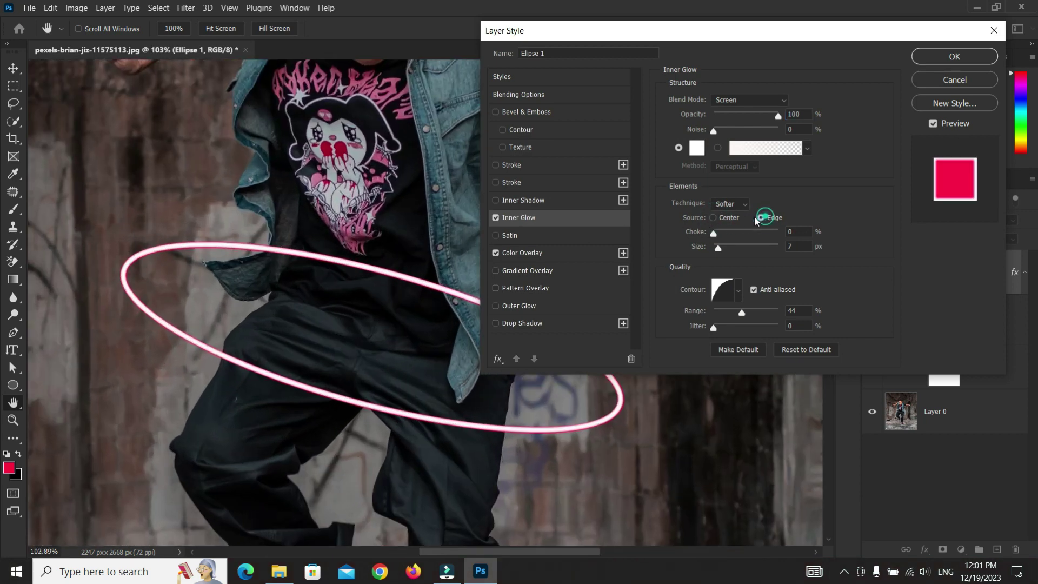
{"action": "left_click", "coordinate": [713, 218]}
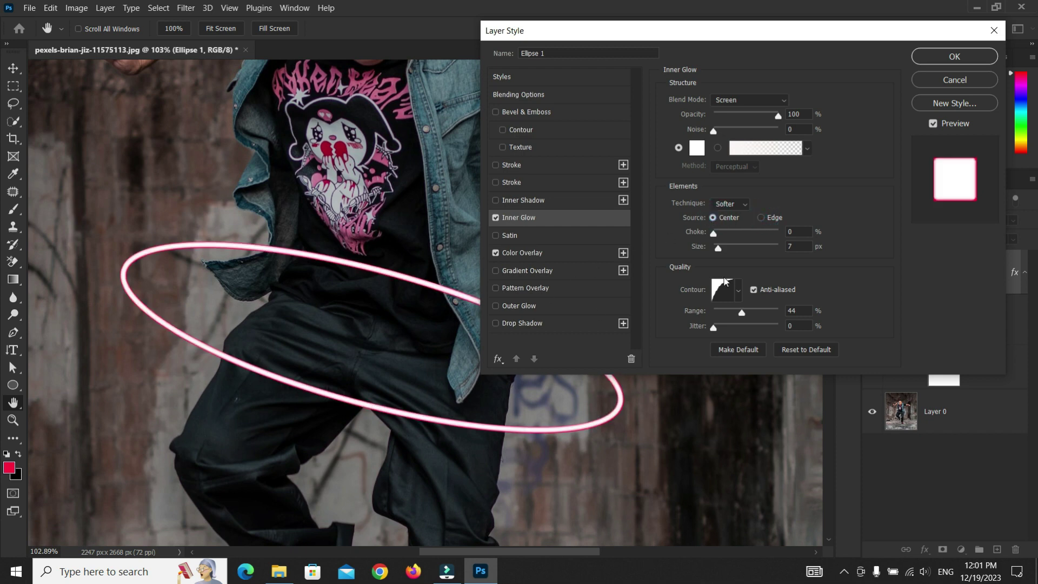
{"action": "left_click", "coordinate": [739, 292]}
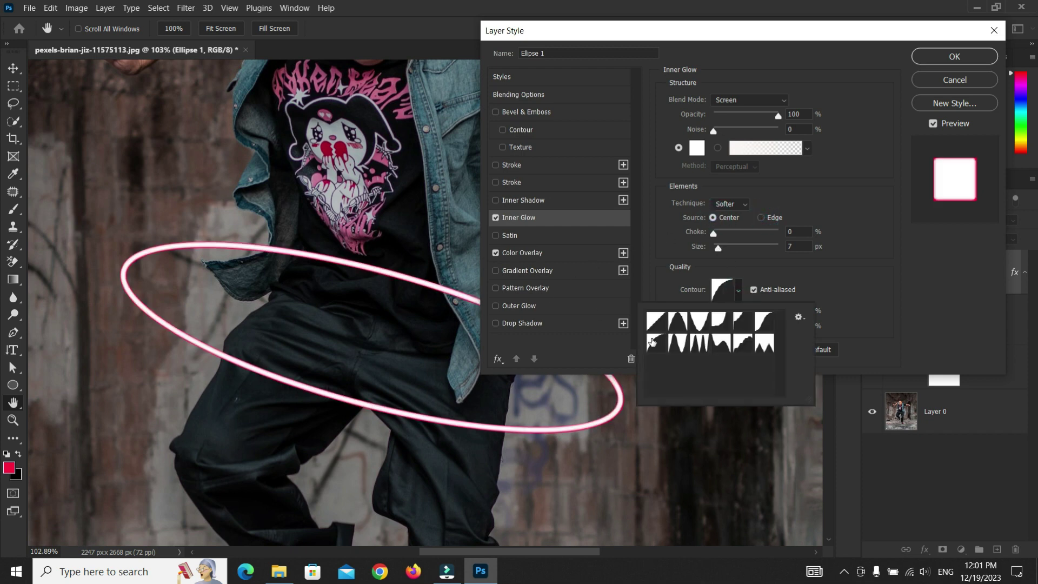
{"action": "left_click", "coordinate": [742, 265]}
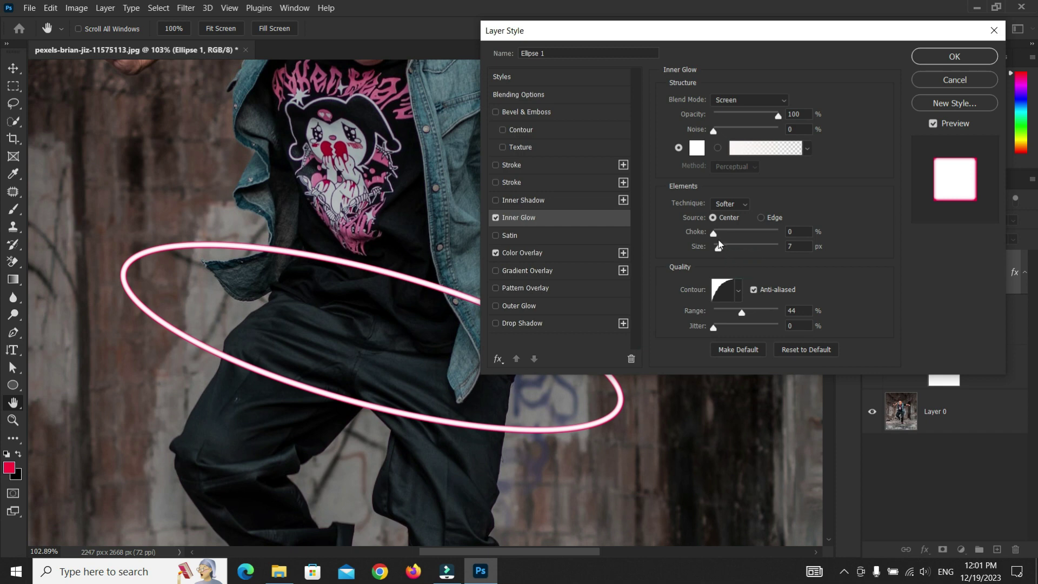
{"action": "left_click_drag", "start_coordinate": [719, 248], "coordinate": [719, 248]}
{"action": "left_click_drag", "start_coordinate": [719, 249], "coordinate": [717, 250]}
{"action": "left_click_drag", "start_coordinate": [742, 314], "coordinate": [745, 314]}
Step: Enable a widened red Outer Glow in Linear Dodge (Add) at 76% opacity with 47% range
{"action": "left_click", "coordinate": [743, 313]}
{"action": "left_click", "coordinate": [511, 306]}
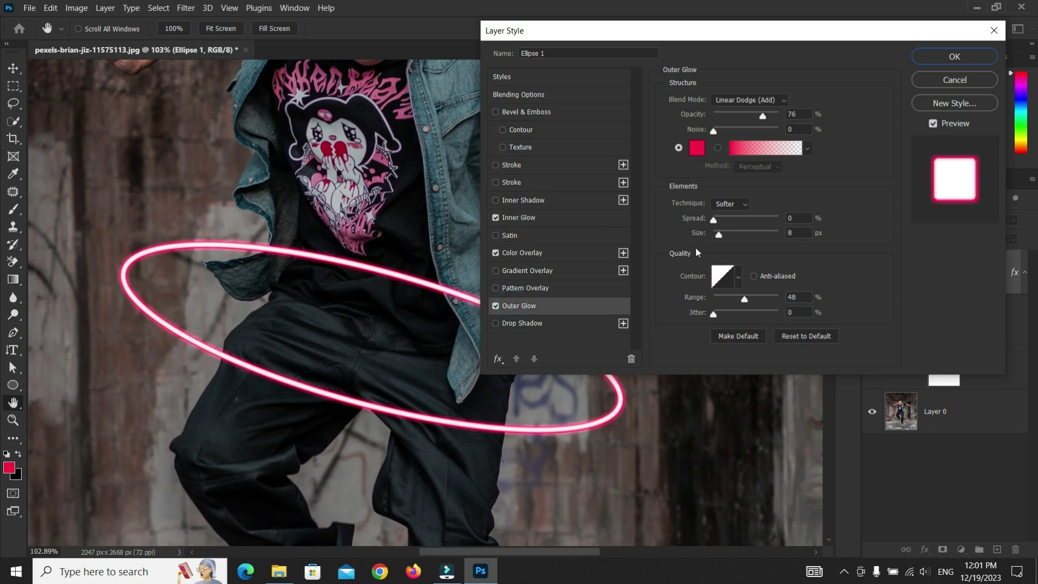
{"action": "left_click", "coordinate": [697, 147]}
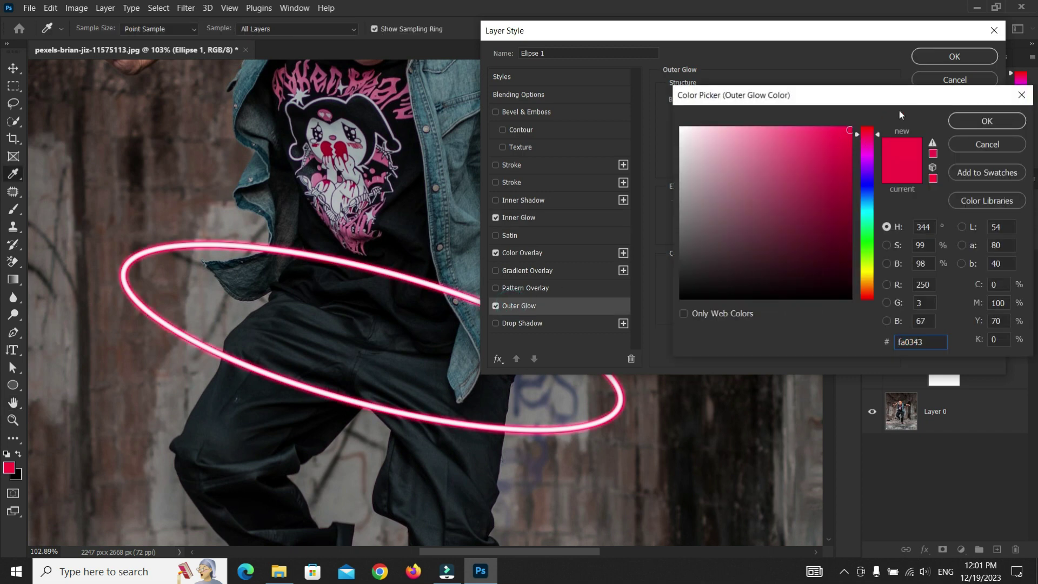
{"action": "left_click", "coordinate": [957, 119]}
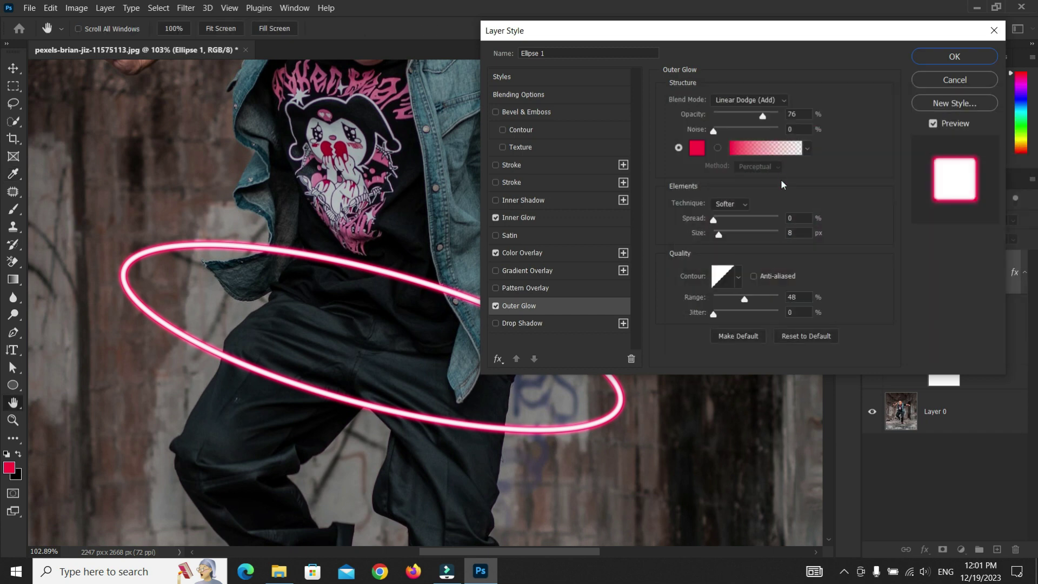
{"action": "left_click", "coordinate": [723, 235]}
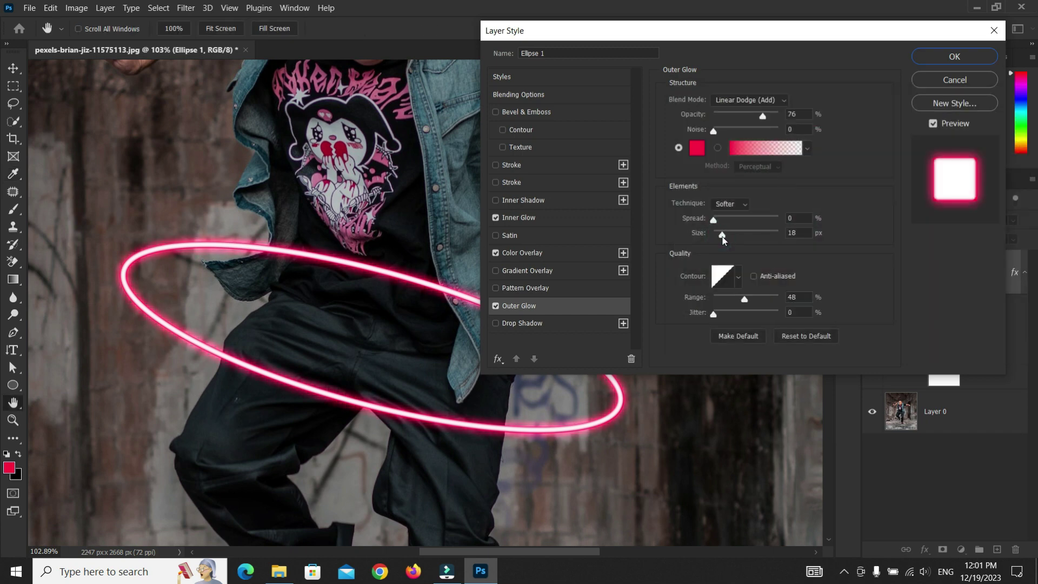
{"action": "left_click", "coordinate": [771, 101]}
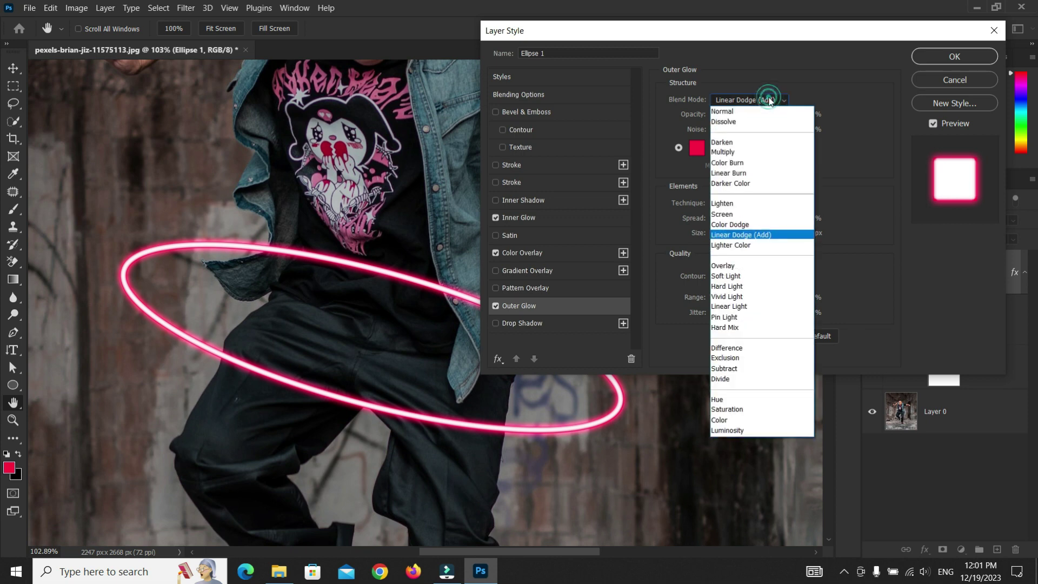
{"action": "left_click", "coordinate": [761, 236]}
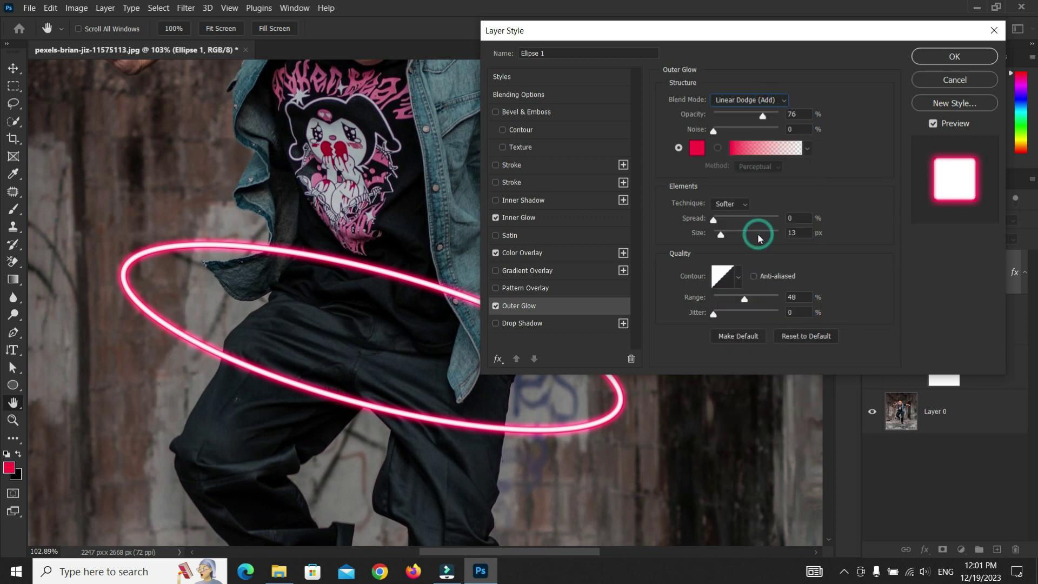
{"action": "left_click", "coordinate": [744, 300]}
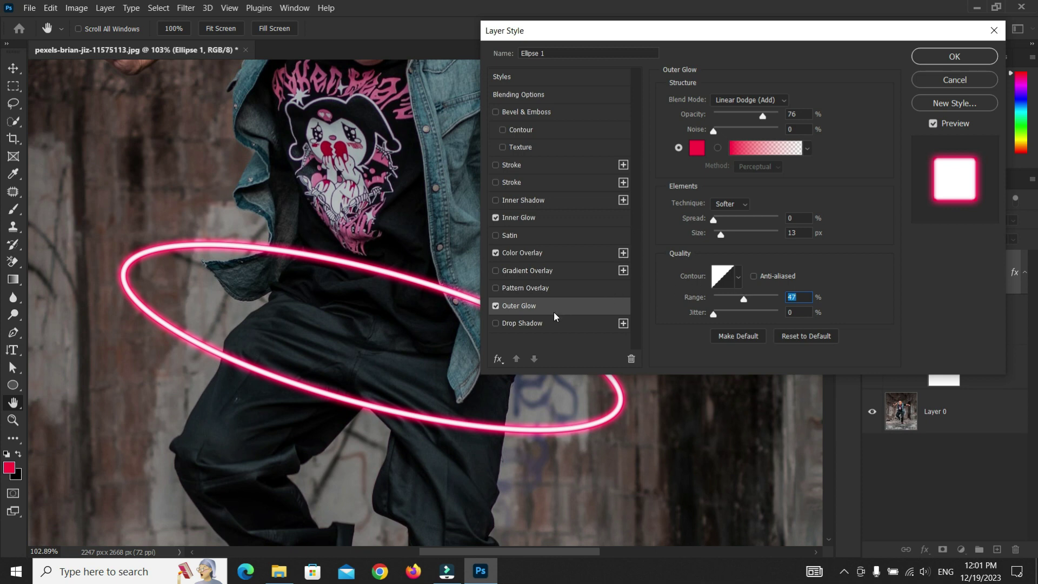
Step: Add a pink-red Linear Dodge (Add) Drop Shadow sized 10 px and apply the layer style
{"action": "left_click", "coordinate": [535, 323]}
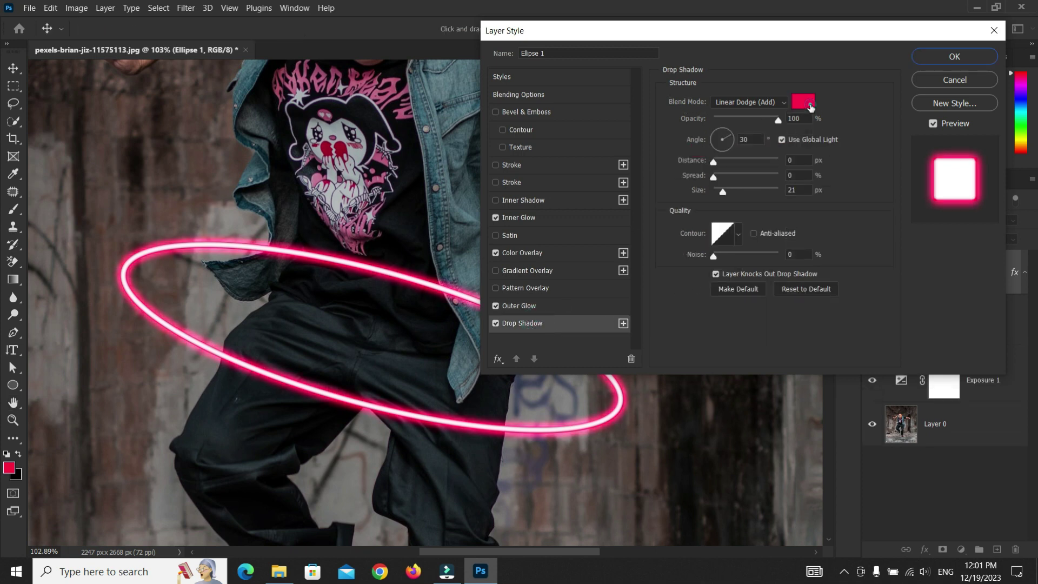
{"action": "left_click", "coordinate": [810, 107]}
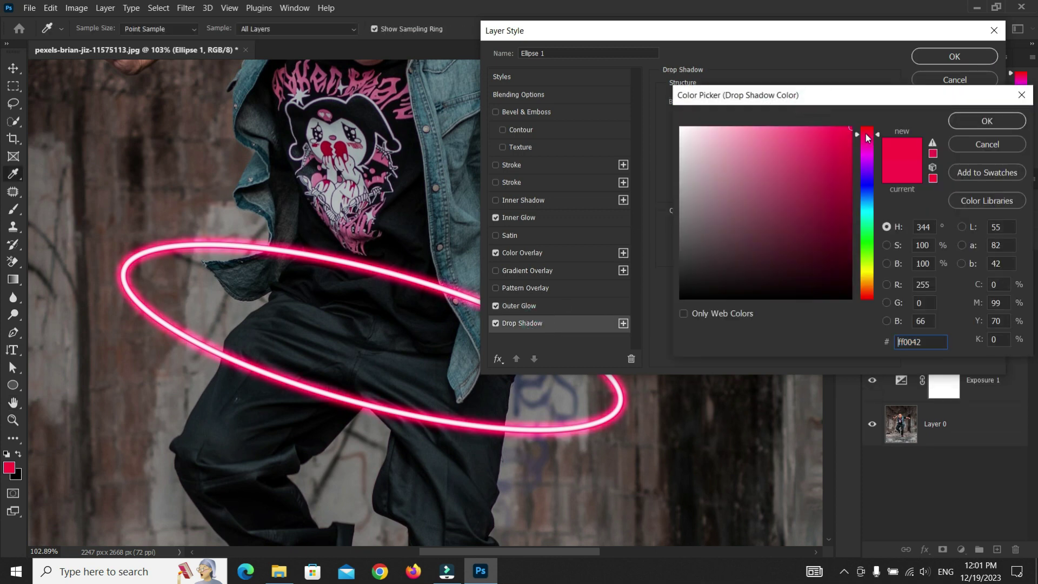
{"action": "left_click_drag", "start_coordinate": [867, 137], "coordinate": [867, 136]}
{"action": "left_click", "coordinate": [964, 120]}
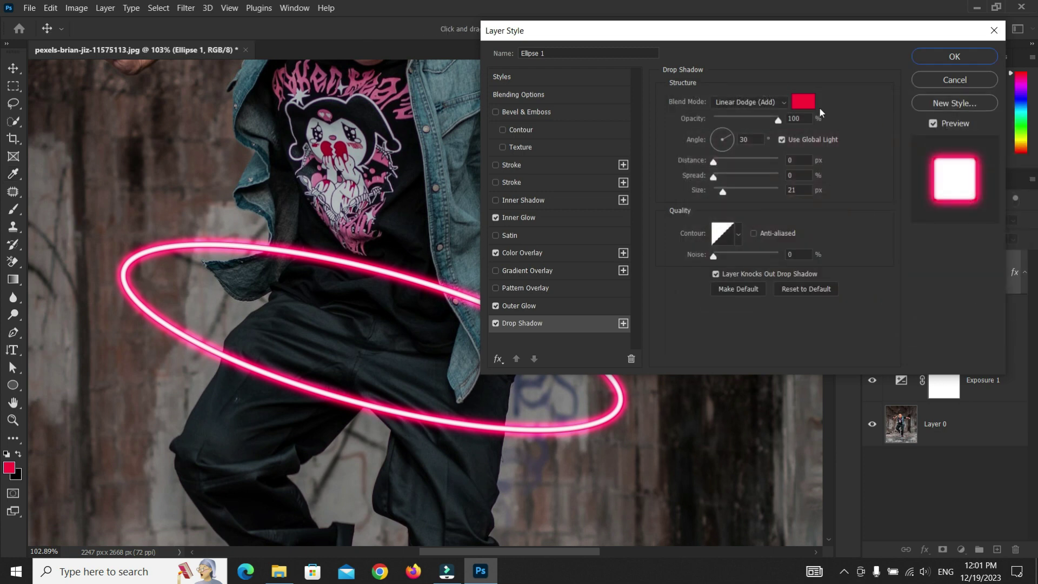
{"action": "left_click", "coordinate": [762, 107]}
{"action": "left_click", "coordinate": [751, 239]}
{"action": "left_click_drag", "start_coordinate": [723, 193], "coordinate": [721, 196]}
{"action": "left_click_drag", "start_coordinate": [721, 195], "coordinate": [722, 195]}
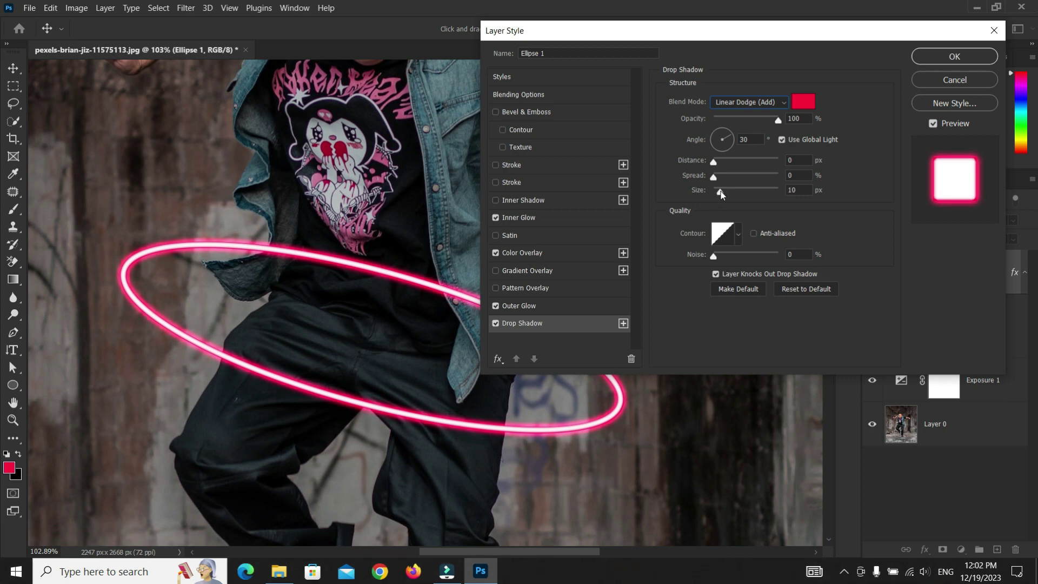
{"action": "left_click", "coordinate": [721, 194]}
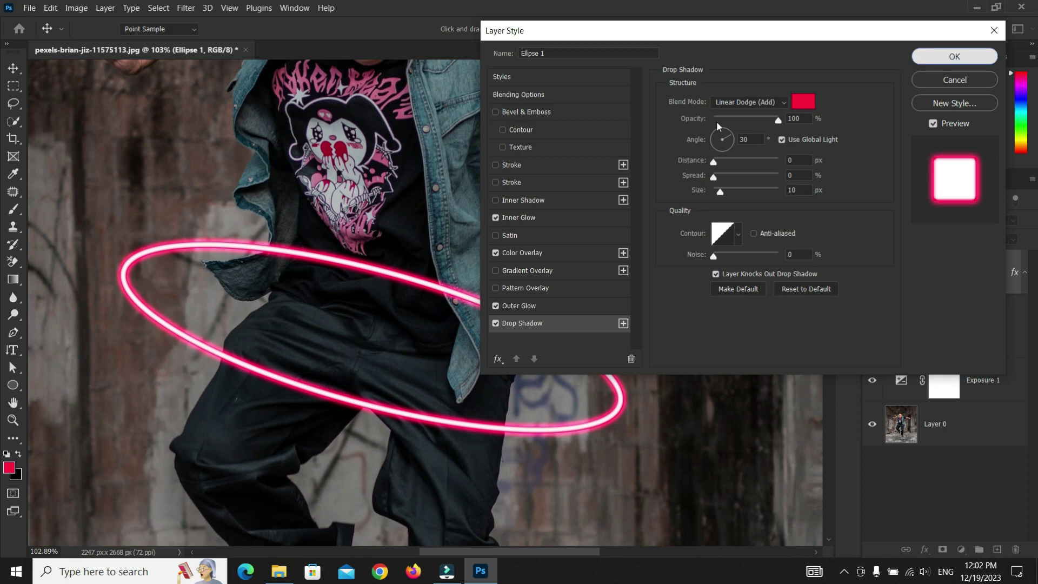
{"action": "left_click", "coordinate": [920, 59]}
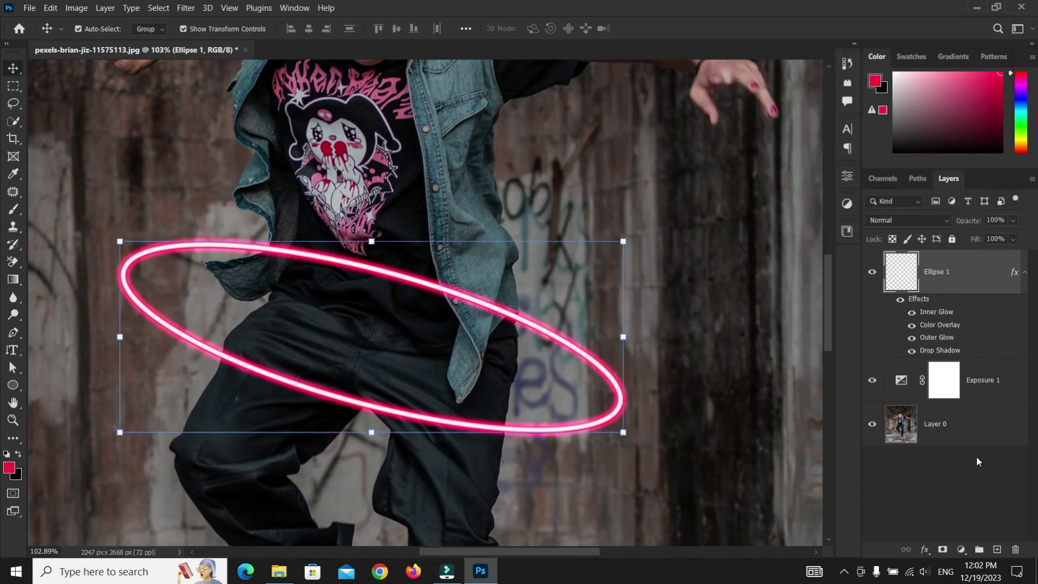
Step: Add a new layer above the ring and set up a fully soft round brush of about 115 px
{"action": "left_click", "coordinate": [1024, 279]}
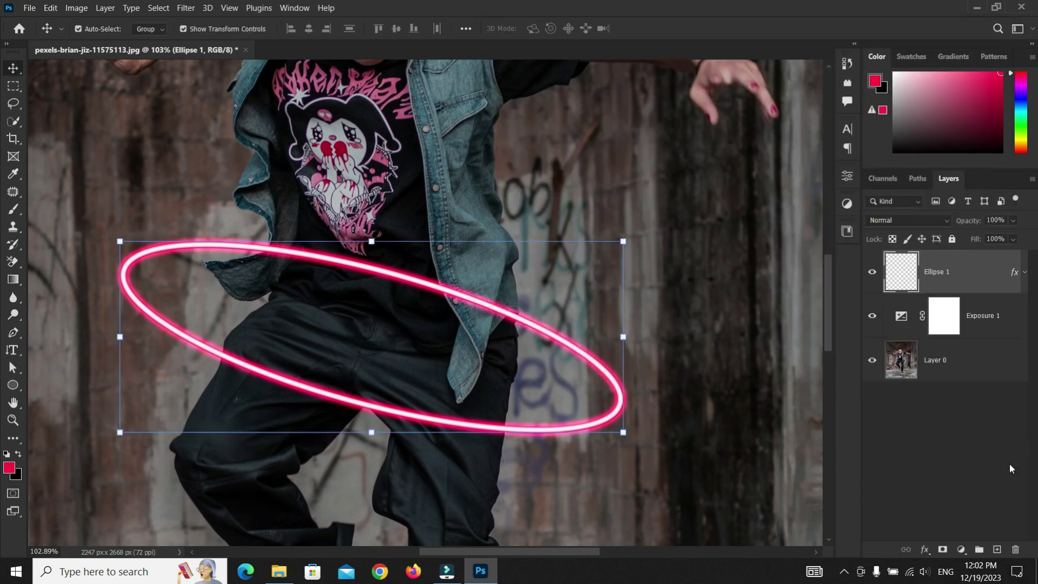
{"action": "left_click", "coordinate": [998, 548]}
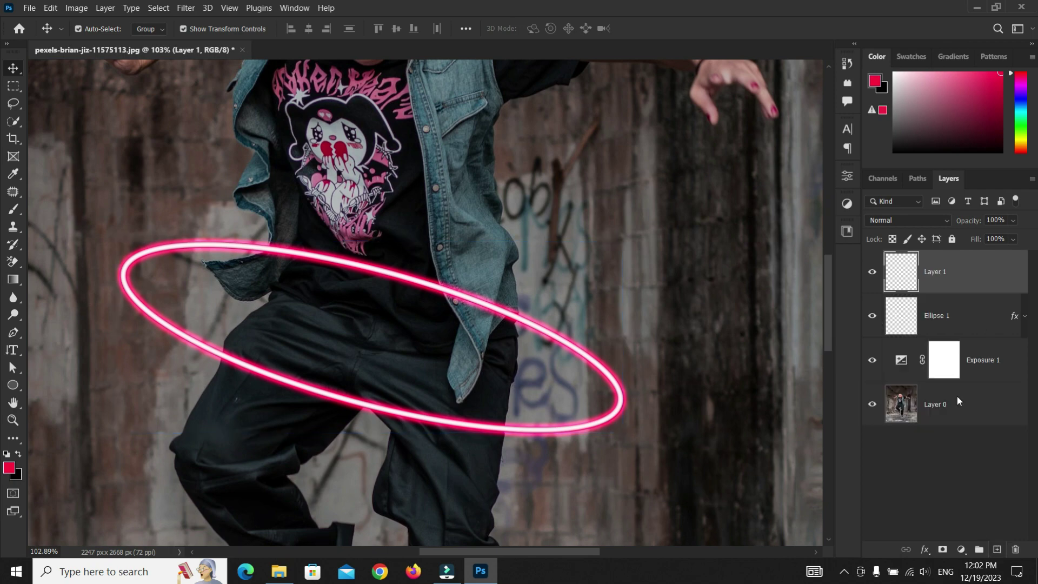
{"action": "left_click", "coordinate": [13, 210]}
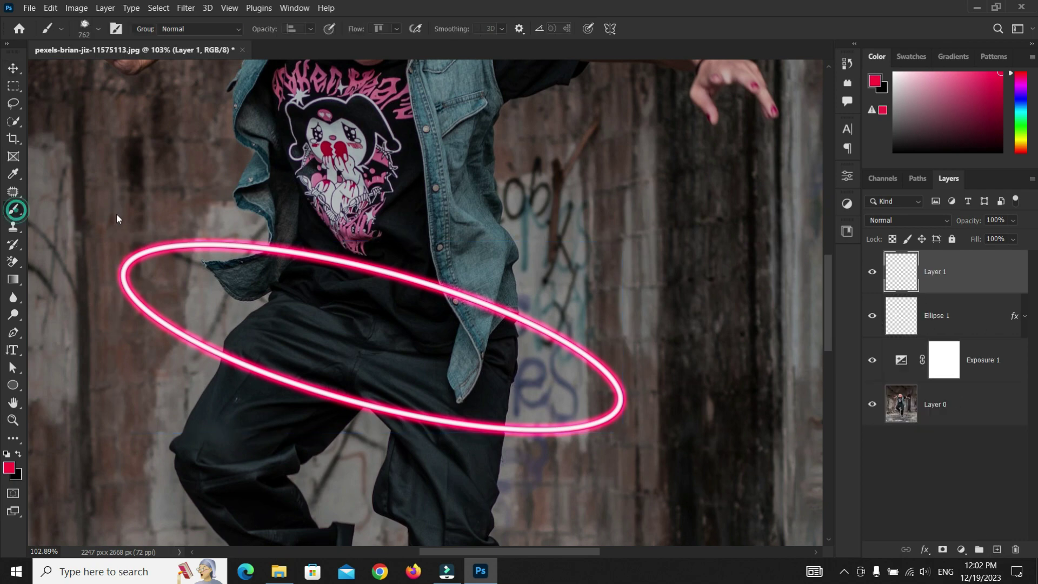
{"action": "right_click", "coordinate": [285, 245]}
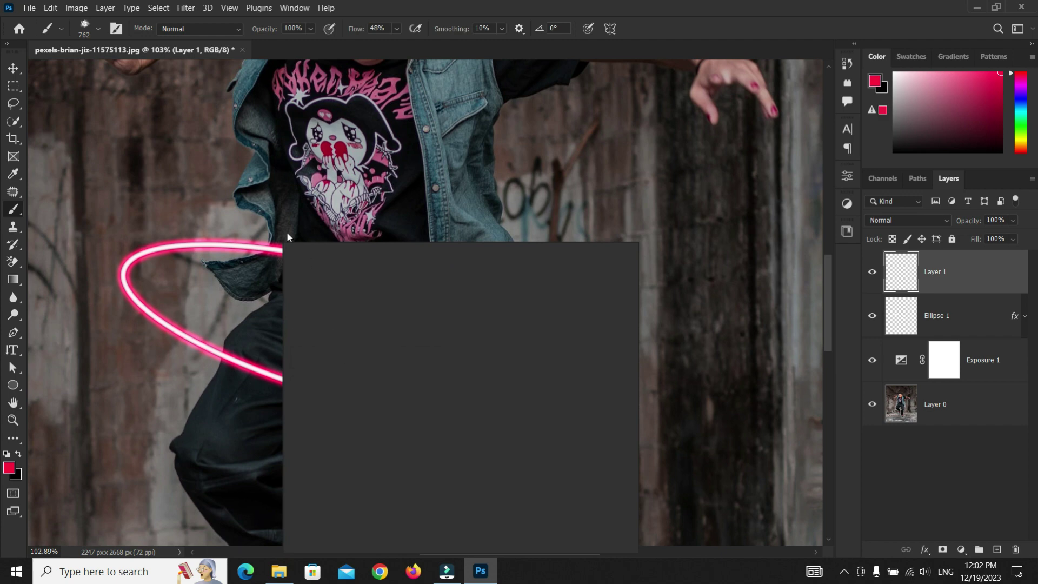
{"action": "left_click", "coordinate": [356, 389]}
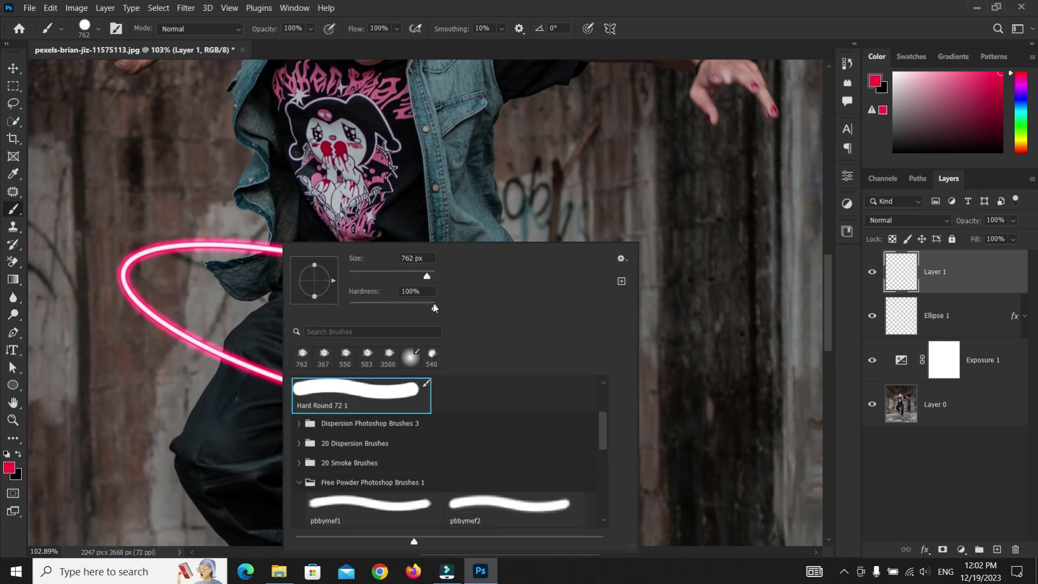
{"action": "left_click_drag", "start_coordinate": [434, 308], "coordinate": [346, 307]}
{"action": "left_click_drag", "start_coordinate": [206, 216], "coordinate": [162, 217]}
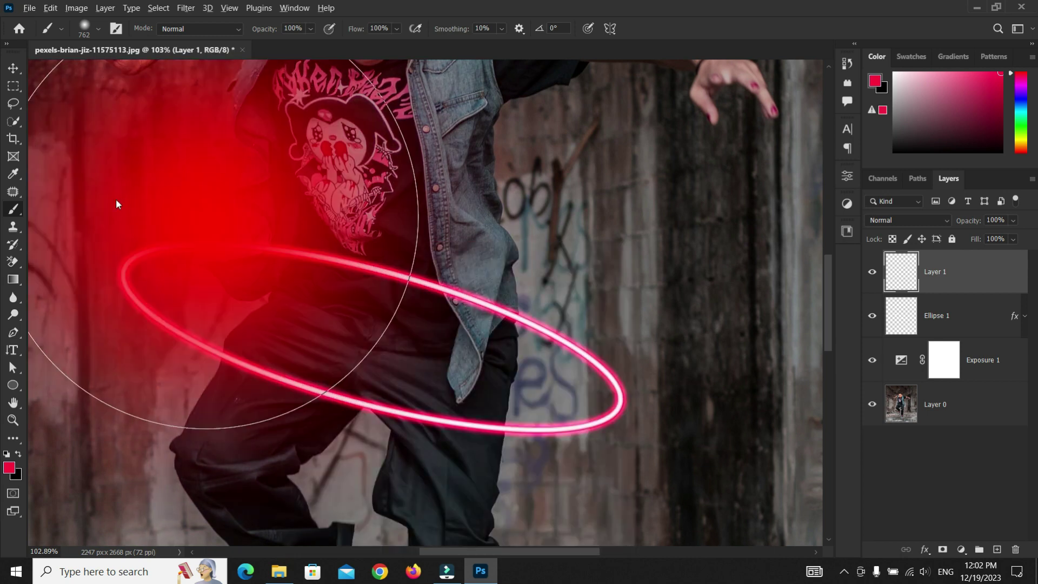
{"action": "left_click_drag", "start_coordinate": [267, 250], "coordinate": [251, 254]}
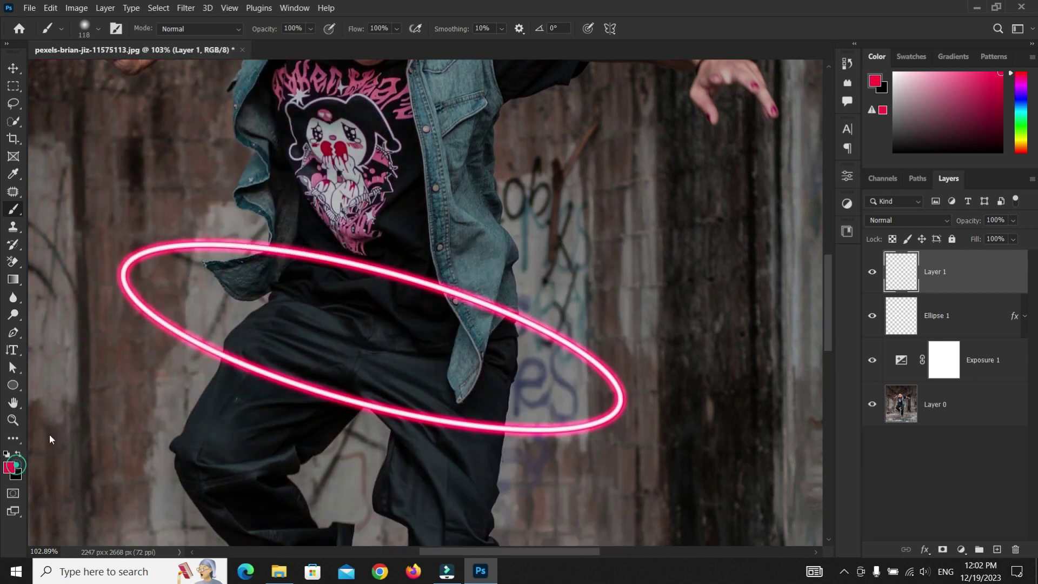
Step: Set the foreground to pink-red and paint a thick soft stroke around the whole ellipse
{"action": "left_click", "coordinate": [9, 467]}
{"action": "left_click", "coordinate": [857, 131]}
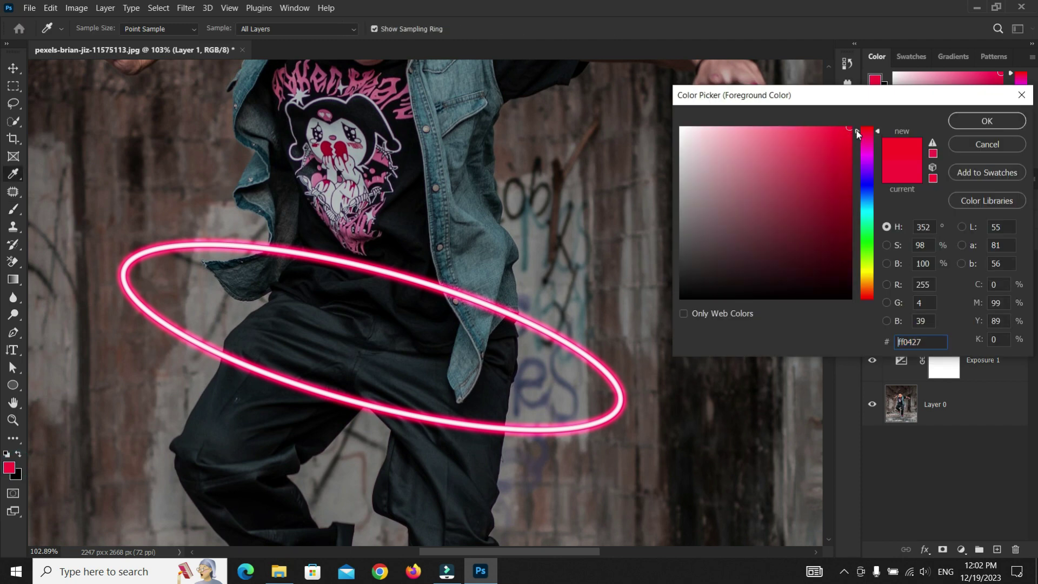
{"action": "left_click_drag", "start_coordinate": [858, 133], "coordinate": [861, 136]}
{"action": "left_click", "coordinate": [986, 121]}
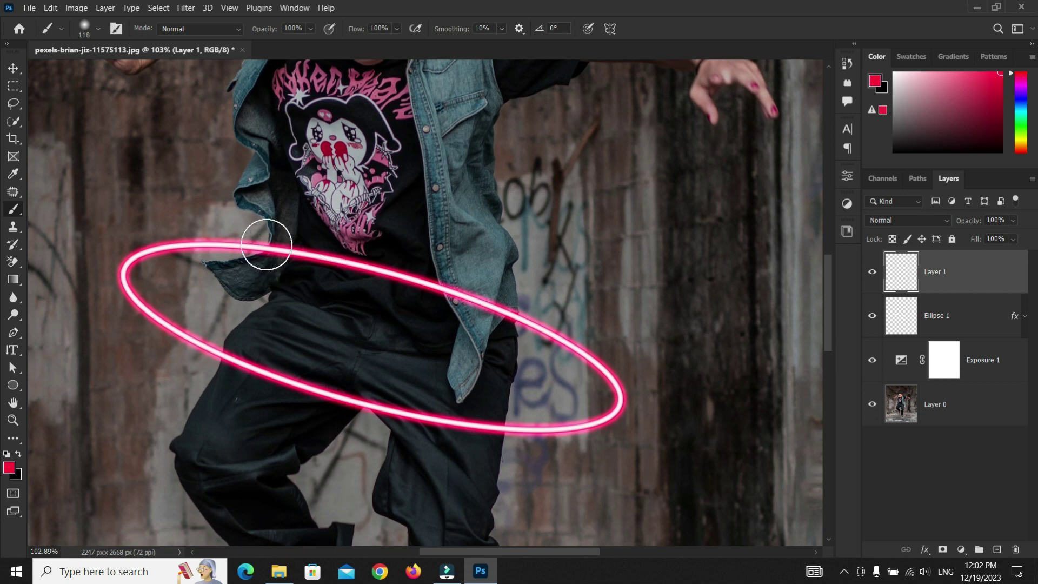
{"action": "left_click", "coordinate": [254, 251]}
{"action": "mouse_move", "coordinate": [254, 250]}
{"action": "left_mouse_down"}
{"action": "mouse_move", "coordinate": [238, 235]}
{"action": "mouse_move", "coordinate": [570, 334]}
{"action": "mouse_move", "coordinate": [621, 378]}
{"action": "mouse_move", "coordinate": [622, 424]}
{"action": "mouse_move", "coordinate": [443, 416]}
{"action": "mouse_move", "coordinate": [205, 347]}
{"action": "mouse_move", "coordinate": [111, 303]}
{"action": "mouse_move", "coordinate": [131, 247]}
{"action": "mouse_move", "coordinate": [249, 246]}
{"action": "left_mouse_up"}
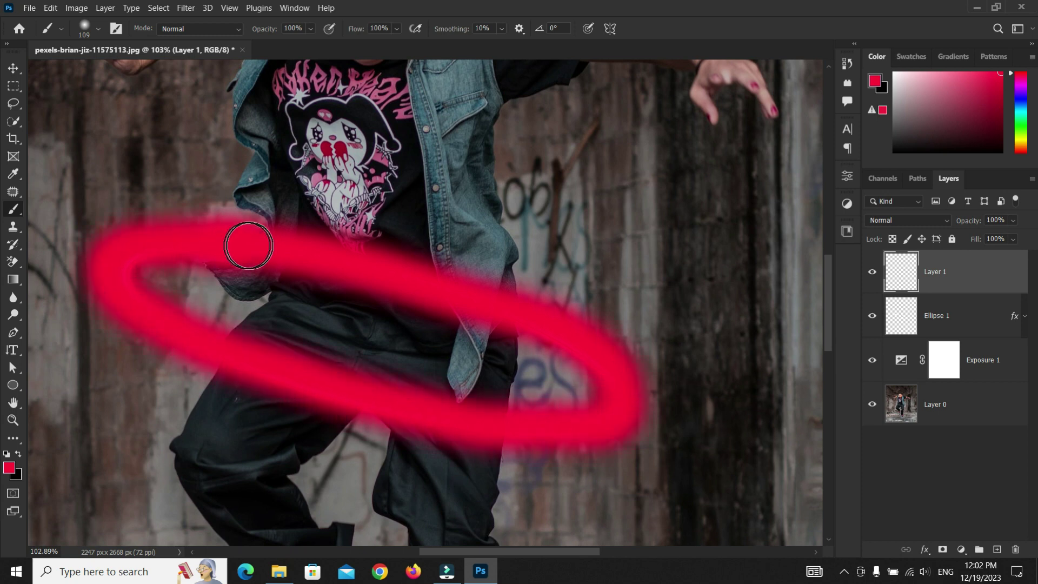
{"action": "scroll", "coordinate": [362, 364], "scroll_direction": "down", "scroll_amount": 3}
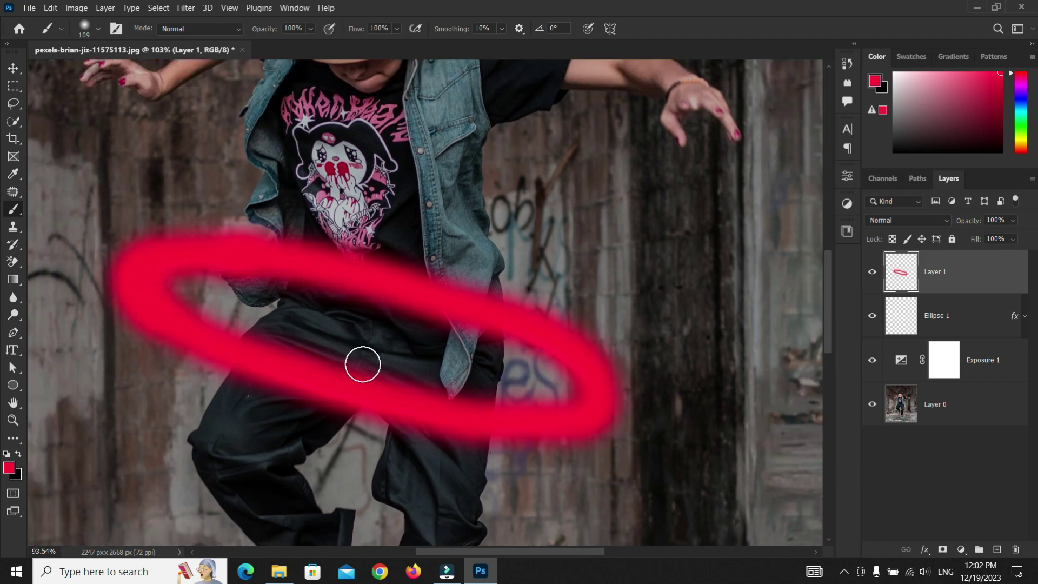
{"action": "scroll", "coordinate": [374, 356], "scroll_direction": "down", "scroll_amount": 1}
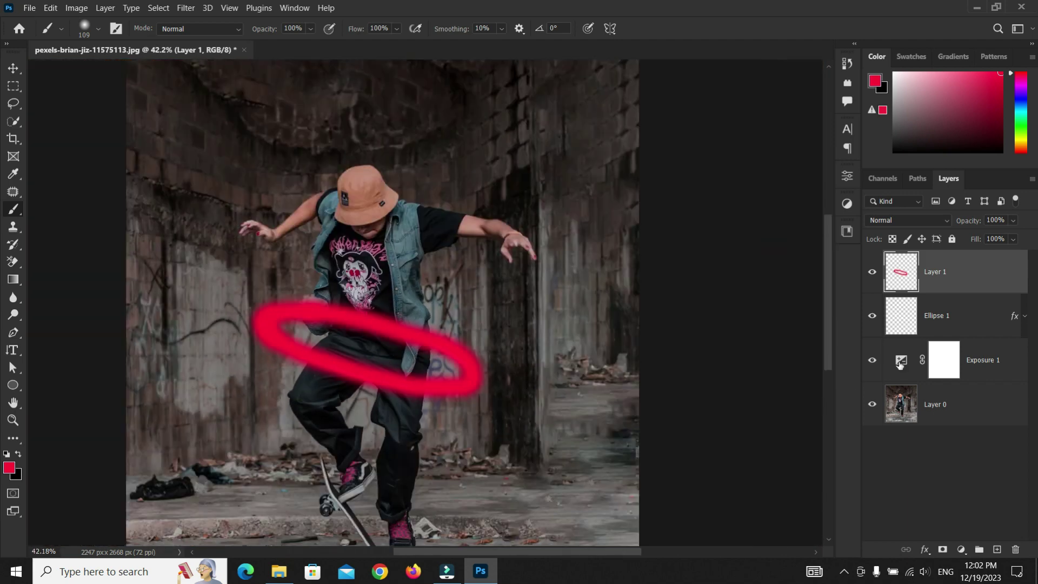
Step: Set the red stroke layer to Linear Dodge (Add) with fill lowered to about 40%
{"action": "left_click", "coordinate": [933, 217]}
{"action": "left_click", "coordinate": [934, 350]}
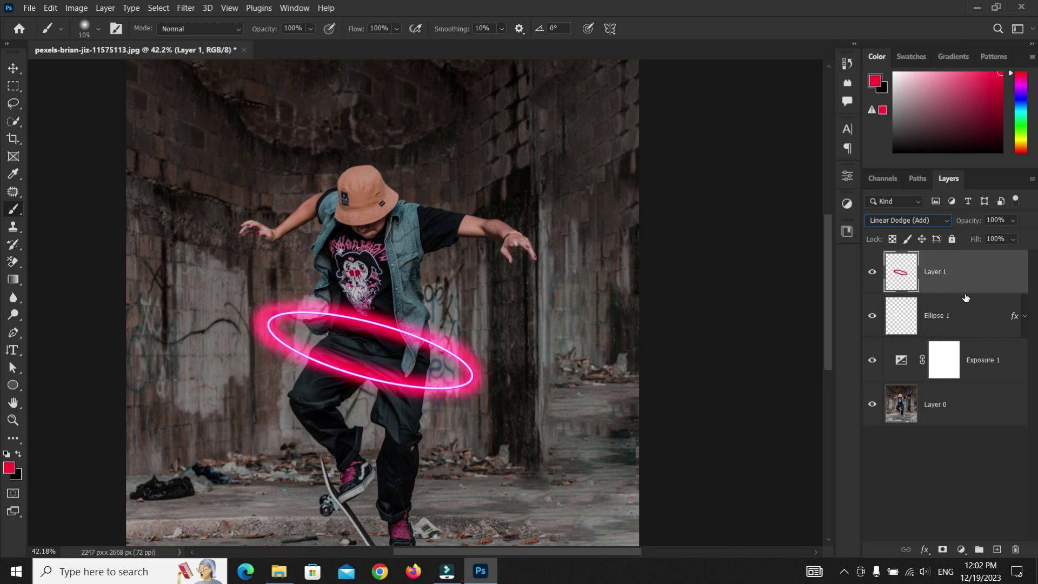
{"action": "left_click", "coordinate": [1013, 239]}
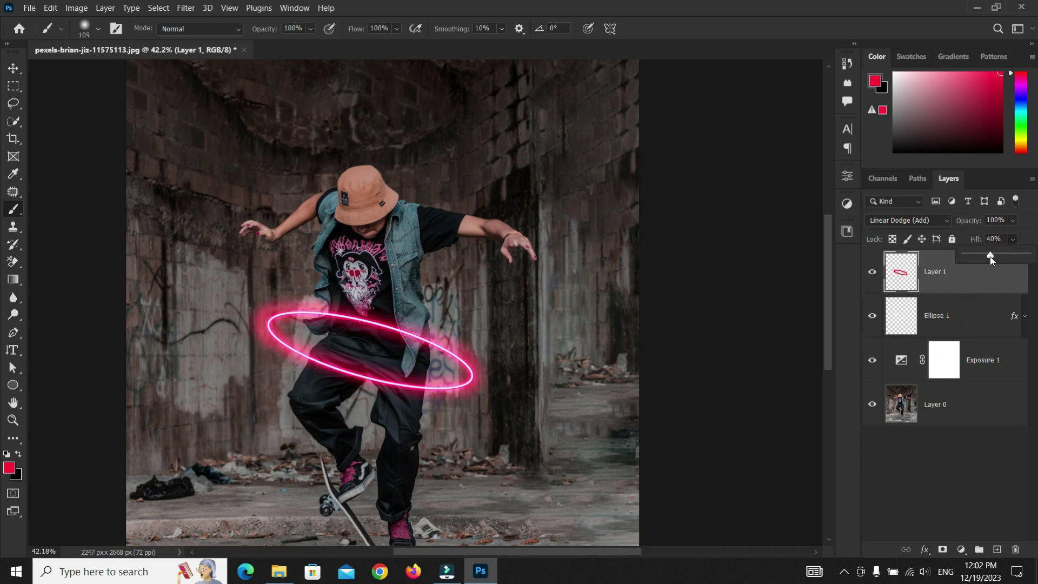
{"action": "left_click_drag", "start_coordinate": [991, 257], "coordinate": [990, 256]}
{"action": "scroll", "coordinate": [556, 278], "scroll_direction": "down", "scroll_amount": 1}
{"action": "scroll", "coordinate": [558, 276], "scroll_direction": "down", "scroll_amount": 1}
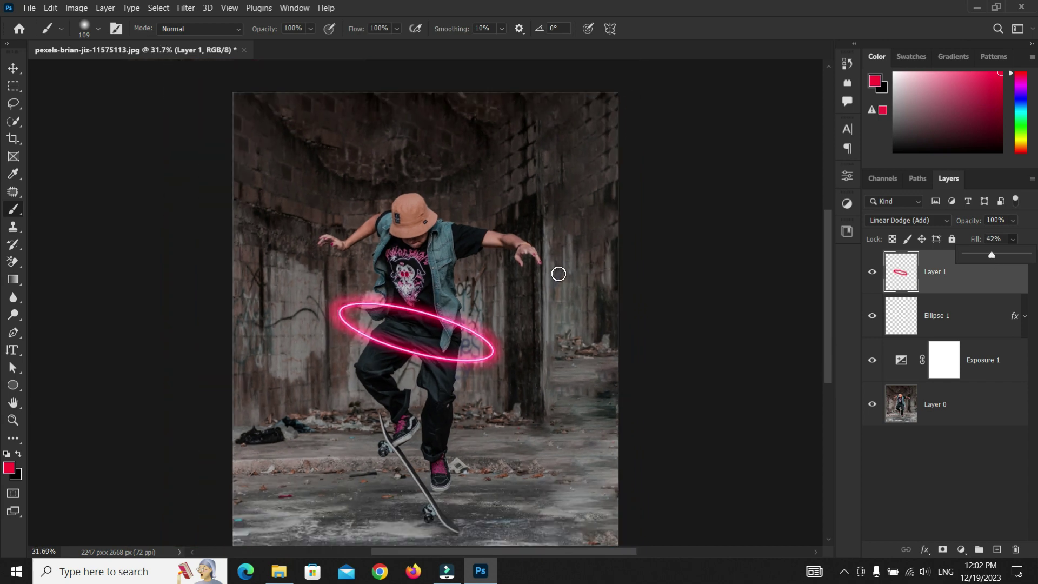
Step: Group the stroke layer with Ellipse 1 and name the group 'neon'
{"action": "left_click", "coordinate": [963, 317]}
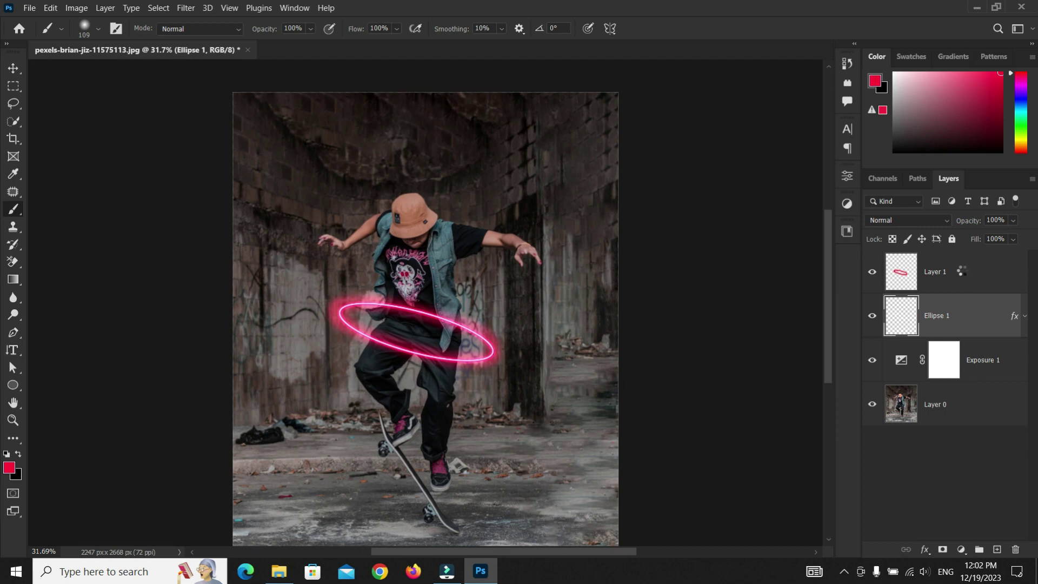
{"action": "left_click", "coordinate": [935, 271], "text": "shift"}
{"action": "key", "text": "ctrl+g"}
{"action": "double_click", "coordinate": [934, 258]}
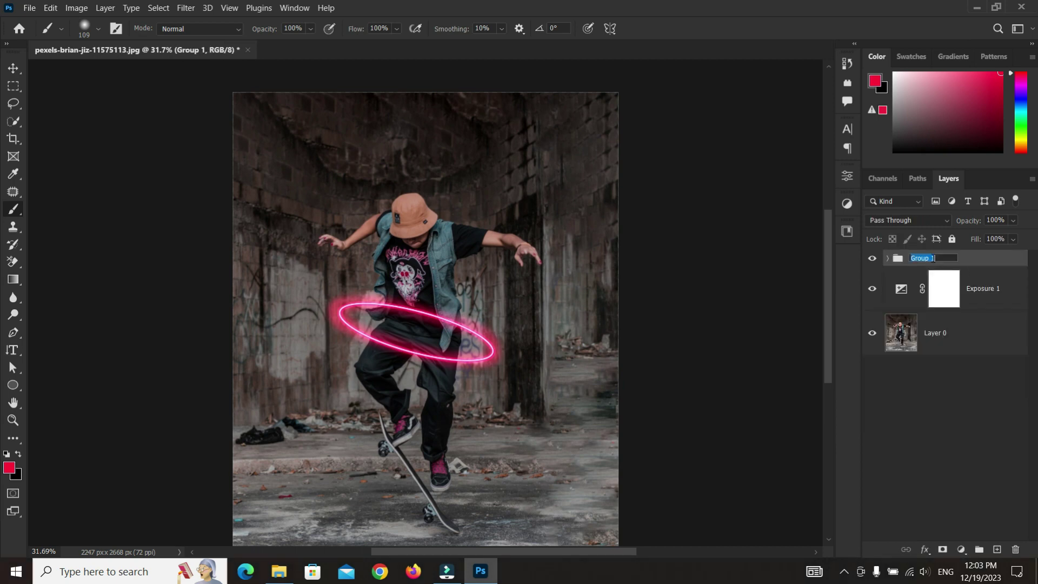
{"action": "type", "text": "neon"}
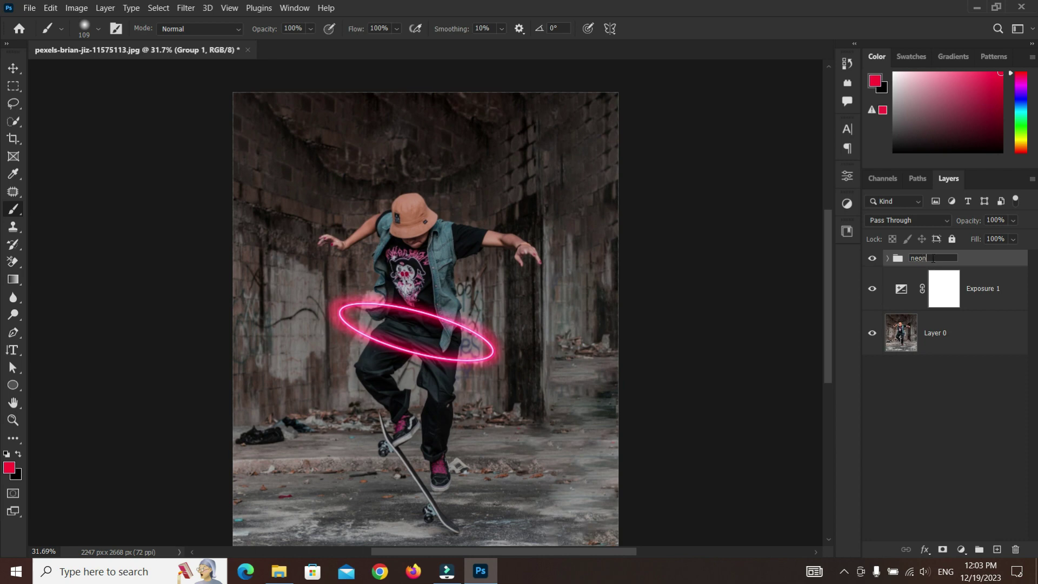
{"action": "key", "text": "Return"}
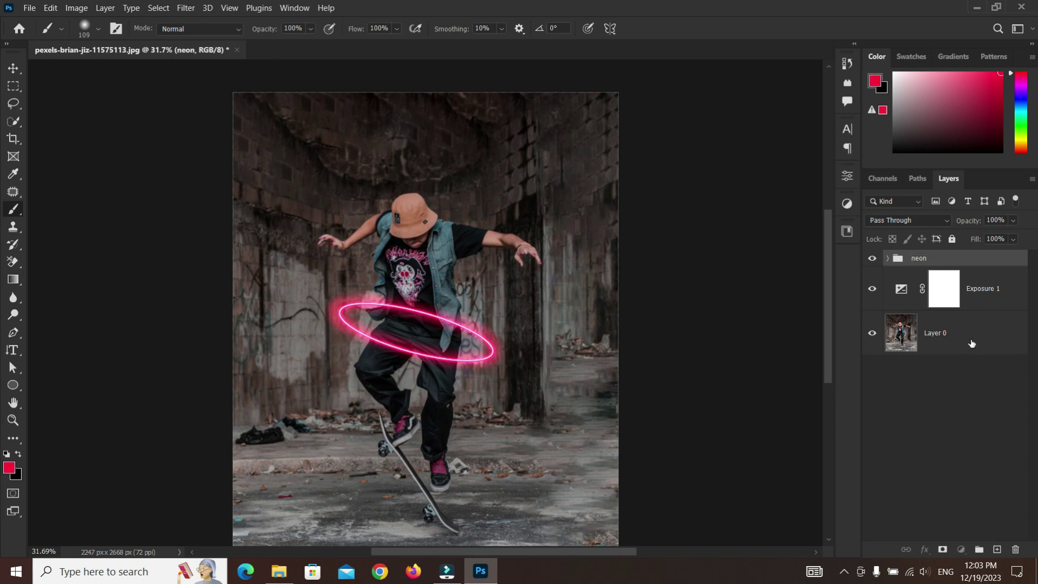
{"action": "left_click", "coordinate": [972, 342]}
Step: Select the skater as subject and add an inverted layer mask to the neon group
{"action": "left_click", "coordinate": [158, 7]}
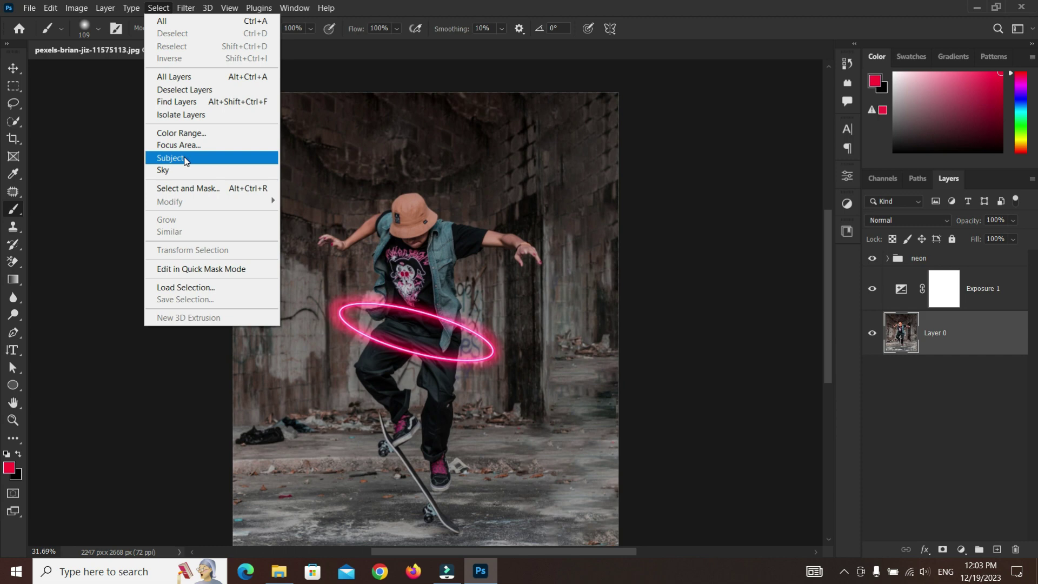
{"action": "left_click", "coordinate": [171, 158]}
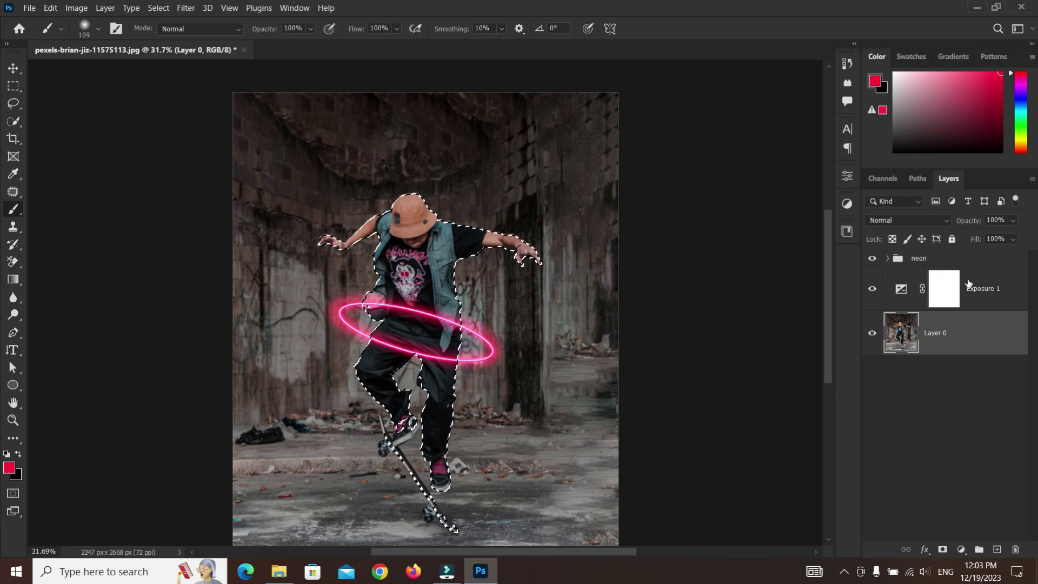
{"action": "left_click", "coordinate": [952, 264]}
{"action": "left_click", "coordinate": [942, 549]}
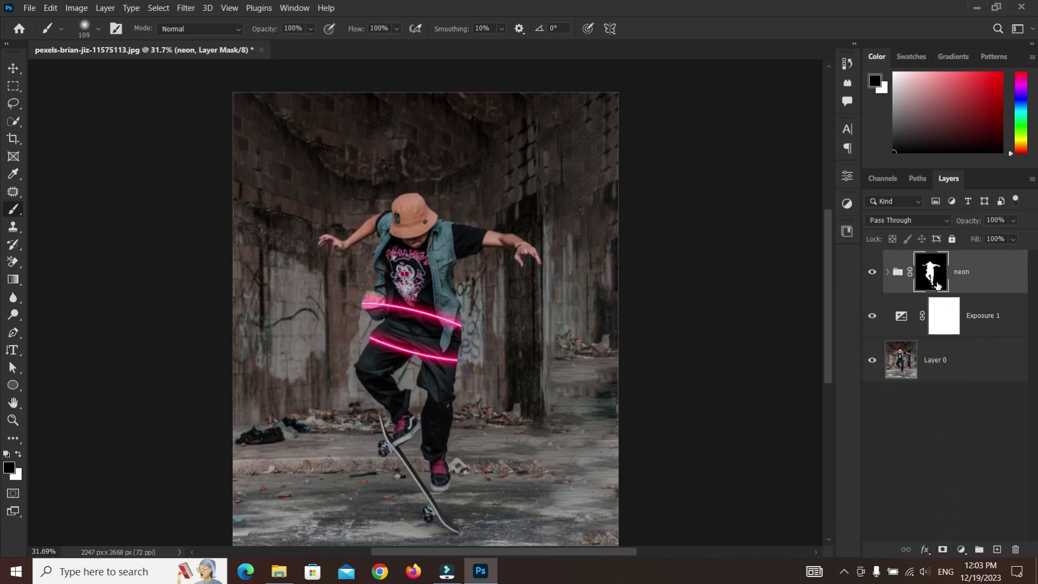
{"action": "key", "text": "ctrl+i"}
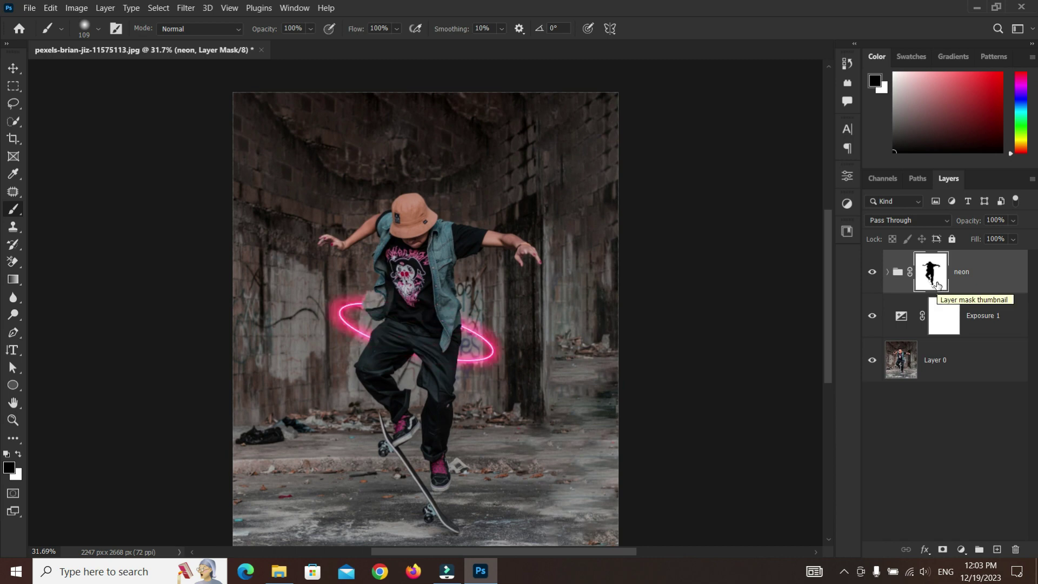
Step: Paint white on the mask to reveal the ring across the pants and shirt near the arm
{"action": "scroll", "coordinate": [430, 347], "scroll_direction": "up", "scroll_amount": 3}
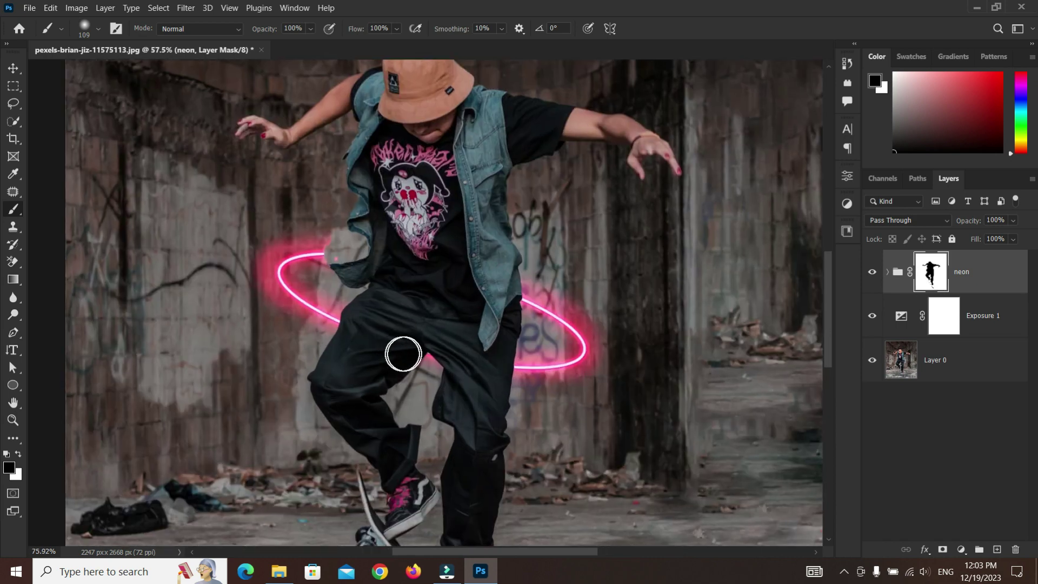
{"action": "scroll", "coordinate": [403, 353], "scroll_direction": "up", "scroll_amount": 3}
{"action": "scroll", "coordinate": [404, 354], "scroll_direction": "up", "scroll_amount": 2}
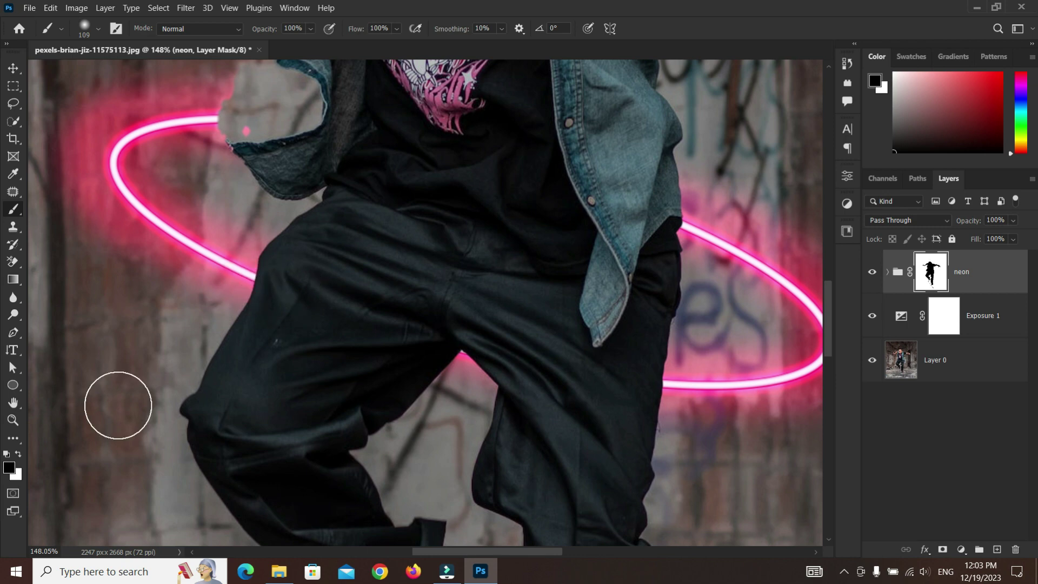
{"action": "key", "text": "x"}
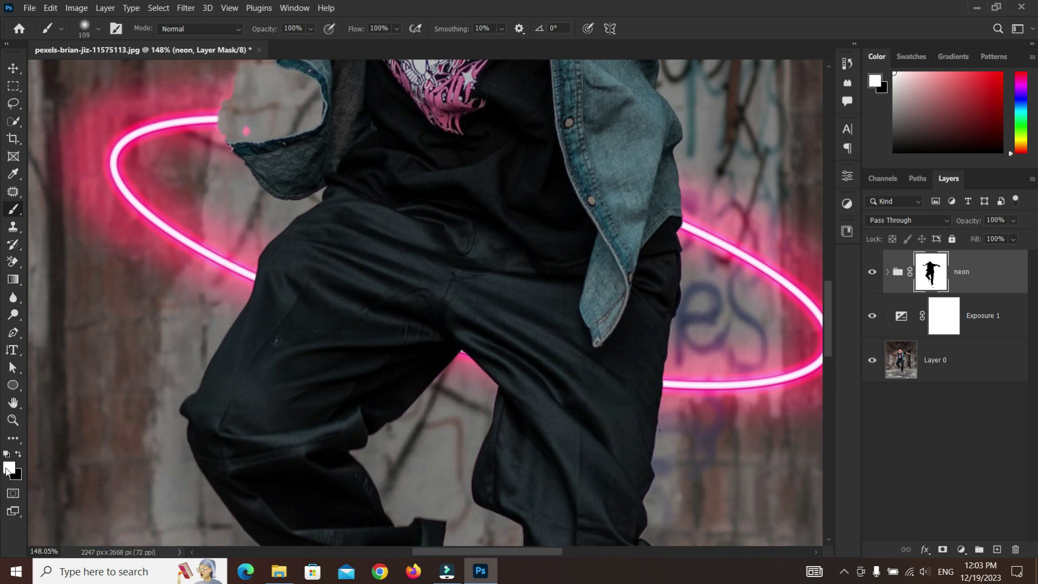
{"action": "left_click_drag", "start_coordinate": [268, 282], "coordinate": [702, 388]}
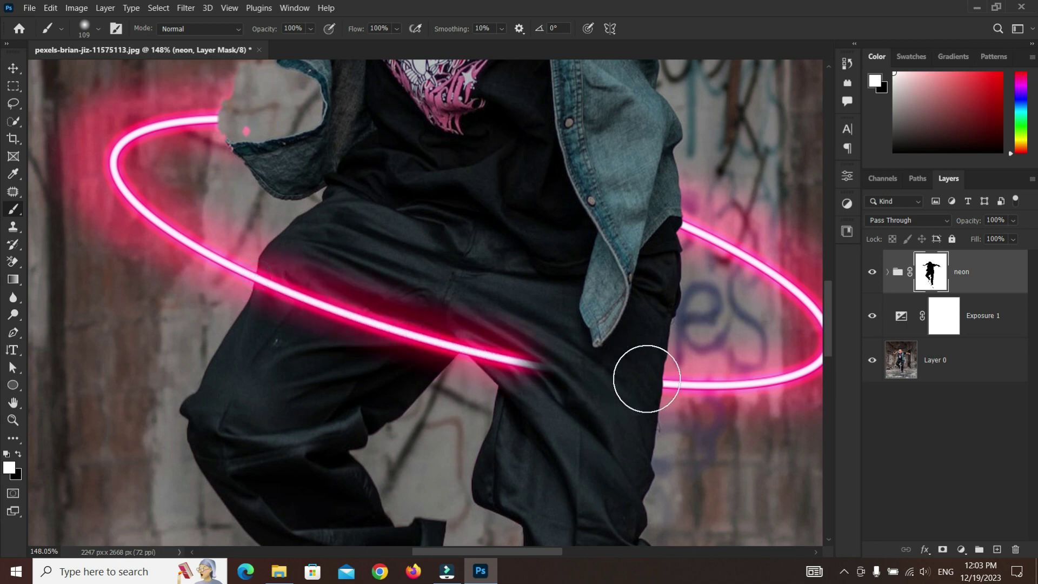
{"action": "right_click", "coordinate": [331, 308], "text": "alt"}
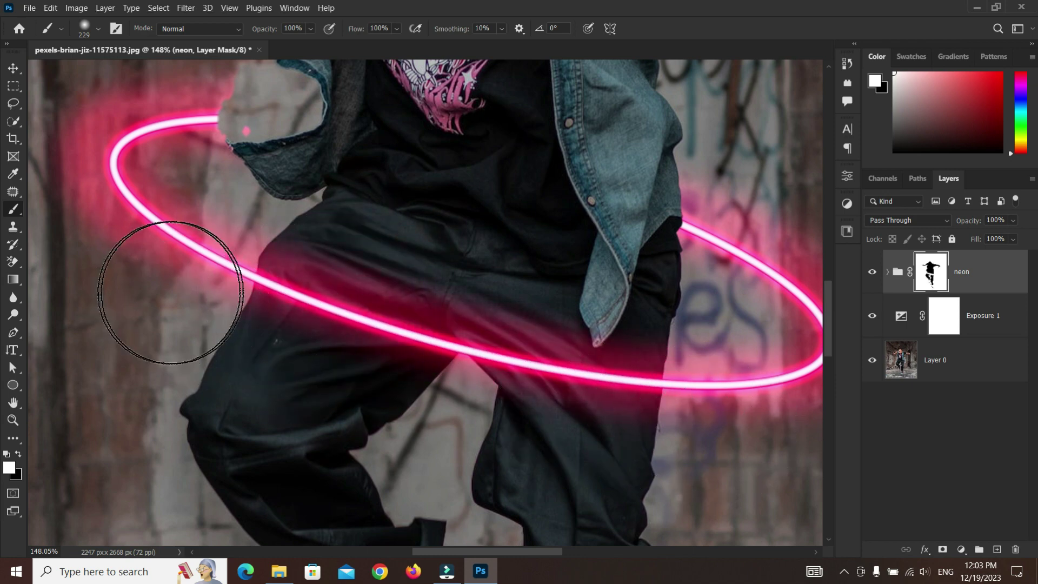
{"action": "scroll", "coordinate": [268, 197], "scroll_direction": "up", "scroll_amount": 5}
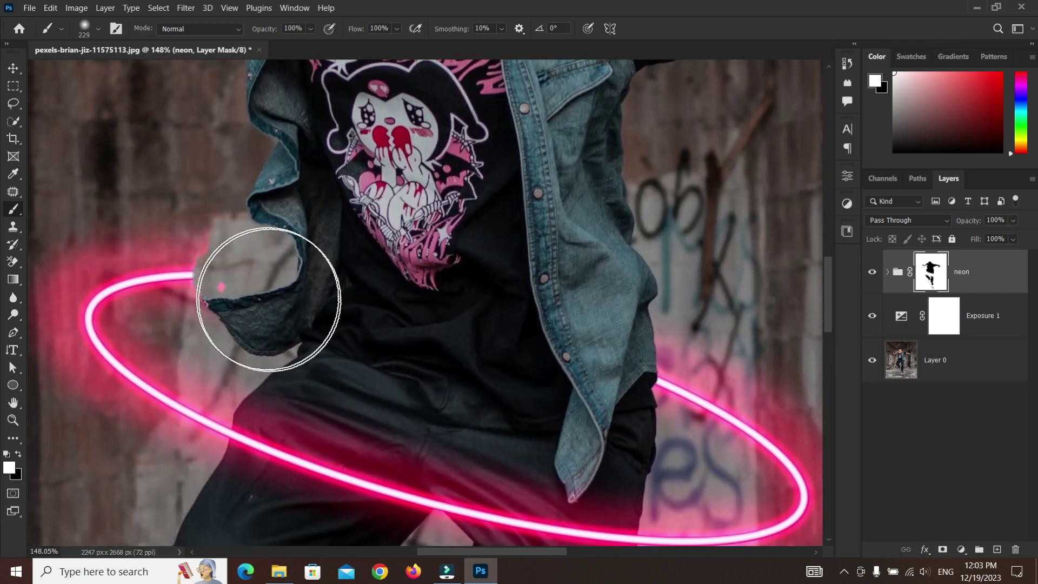
{"action": "right_click", "coordinate": [262, 277], "text": "alt"}
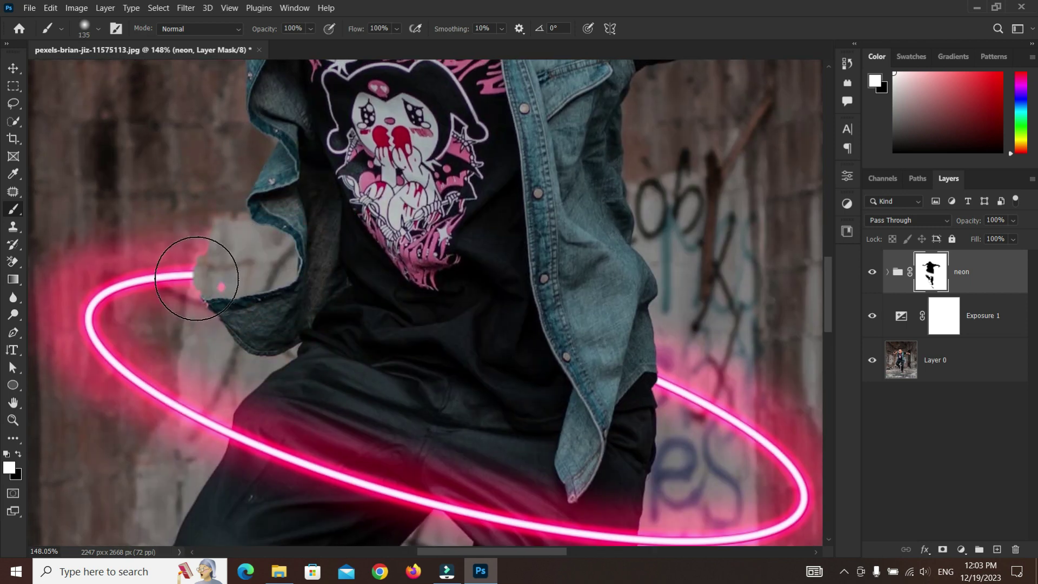
{"action": "key", "text": "x"}
{"action": "key", "text": "x"}
{"action": "left_click", "coordinate": [192, 272]}
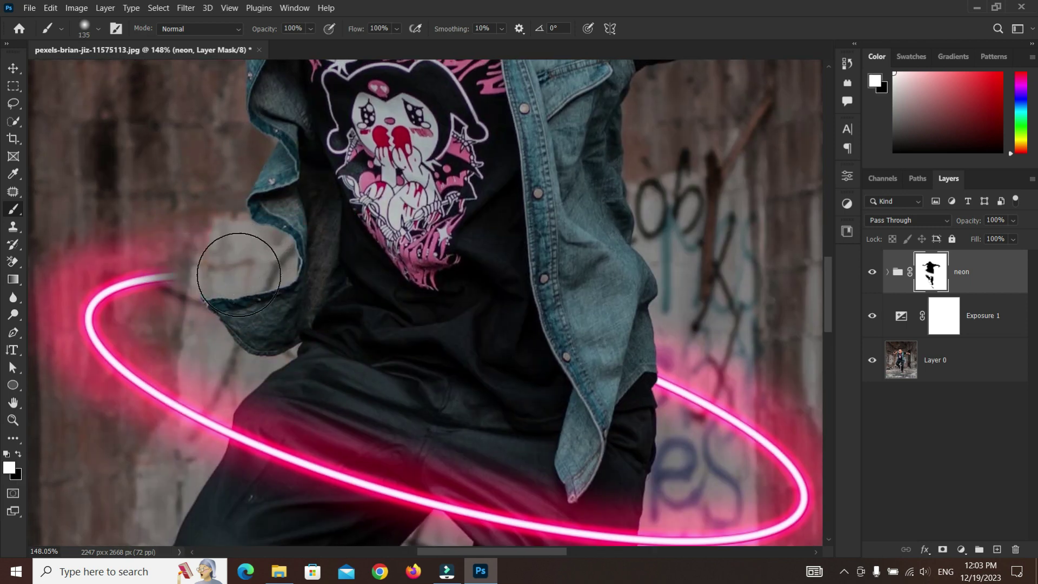
{"action": "left_click", "coordinate": [225, 273]}
{"action": "left_click_drag", "start_coordinate": [225, 273], "coordinate": [338, 284]}
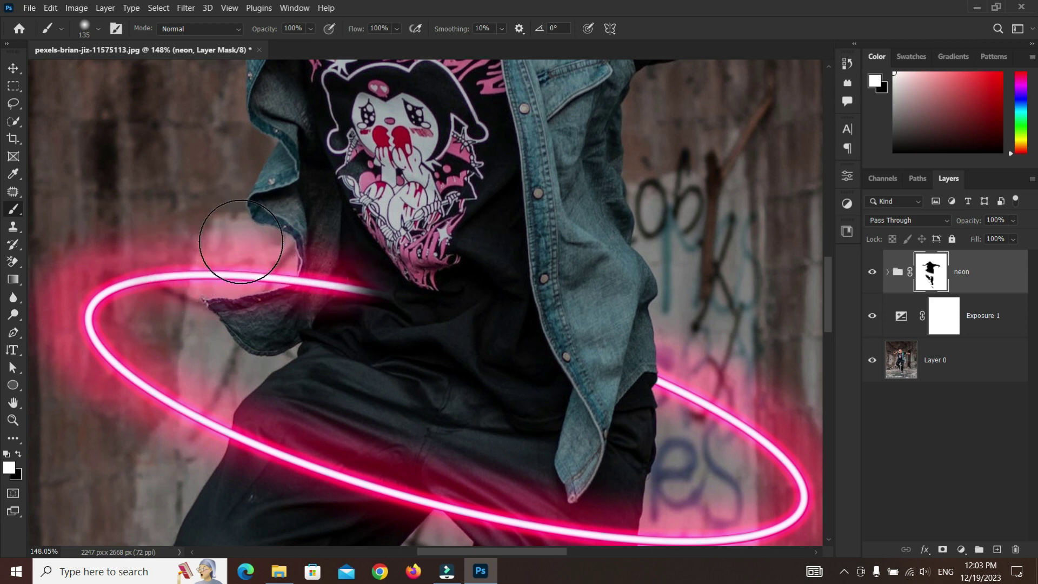
Step: Paint black on the mask to hide the ring over the shirt and behind the jacket
{"action": "key", "text": "x"}
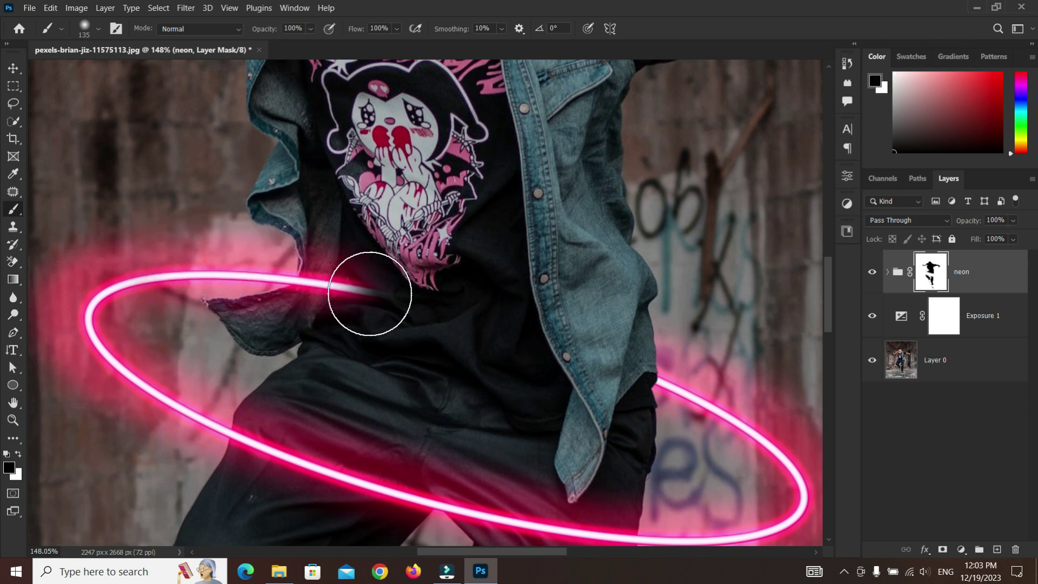
{"action": "left_click_drag", "start_coordinate": [379, 306], "coordinate": [364, 324]}
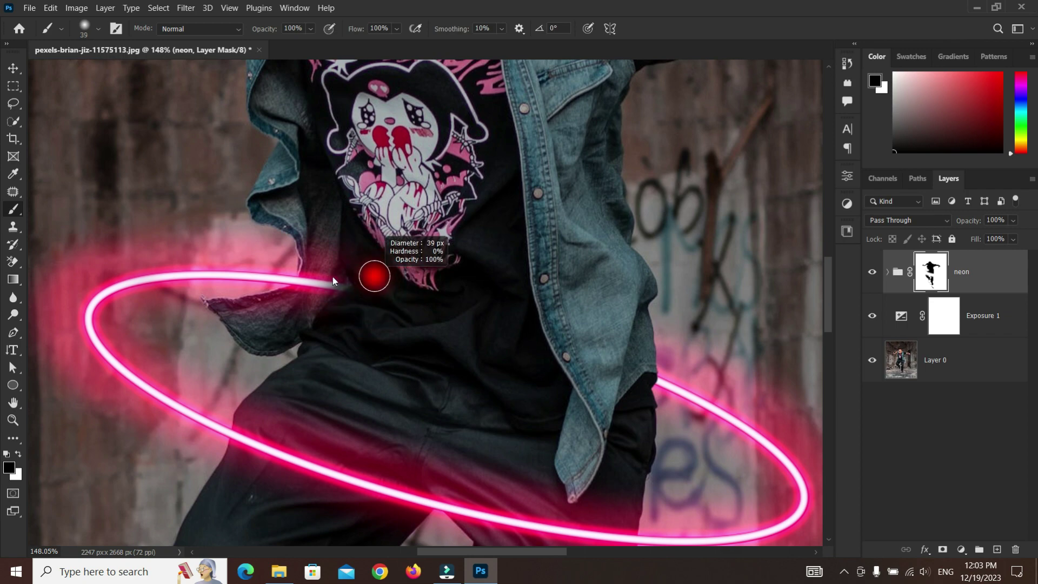
{"action": "scroll", "coordinate": [331, 276], "scroll_direction": "up", "scroll_amount": 5}
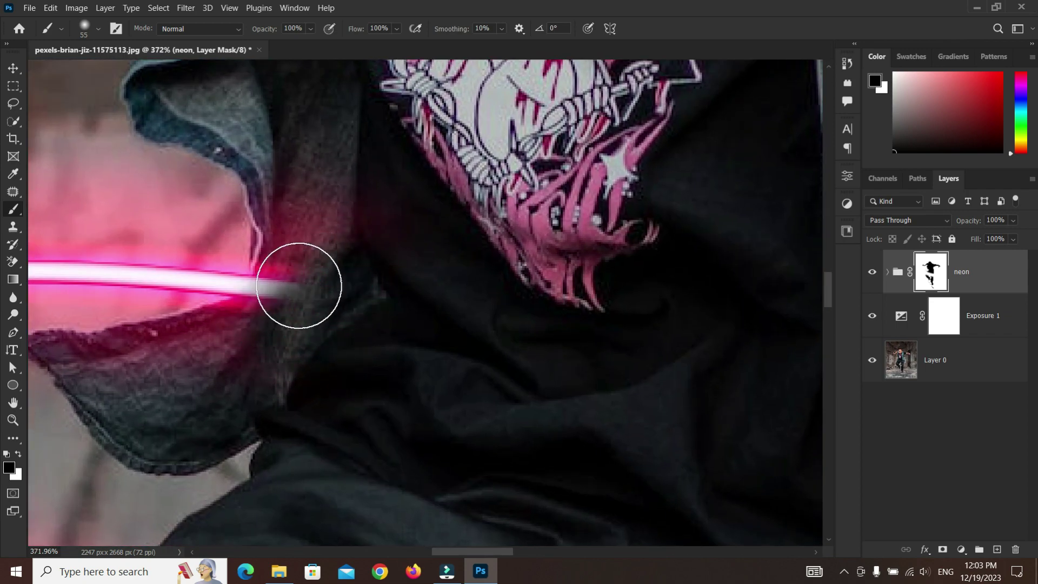
{"action": "left_click_drag", "start_coordinate": [276, 313], "coordinate": [243, 348]}
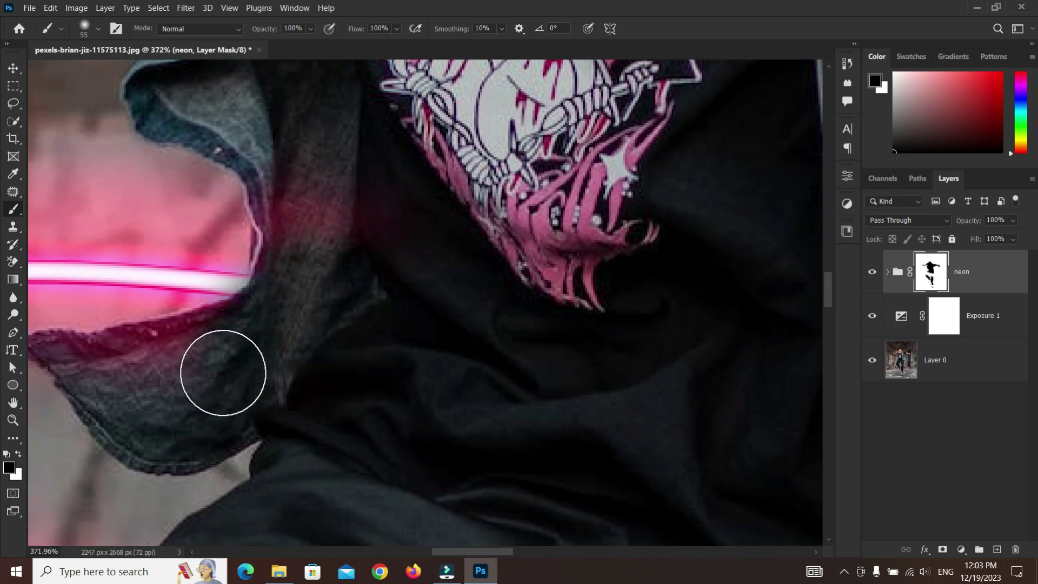
{"action": "left_click_drag", "start_coordinate": [371, 341], "coordinate": [560, 292]}
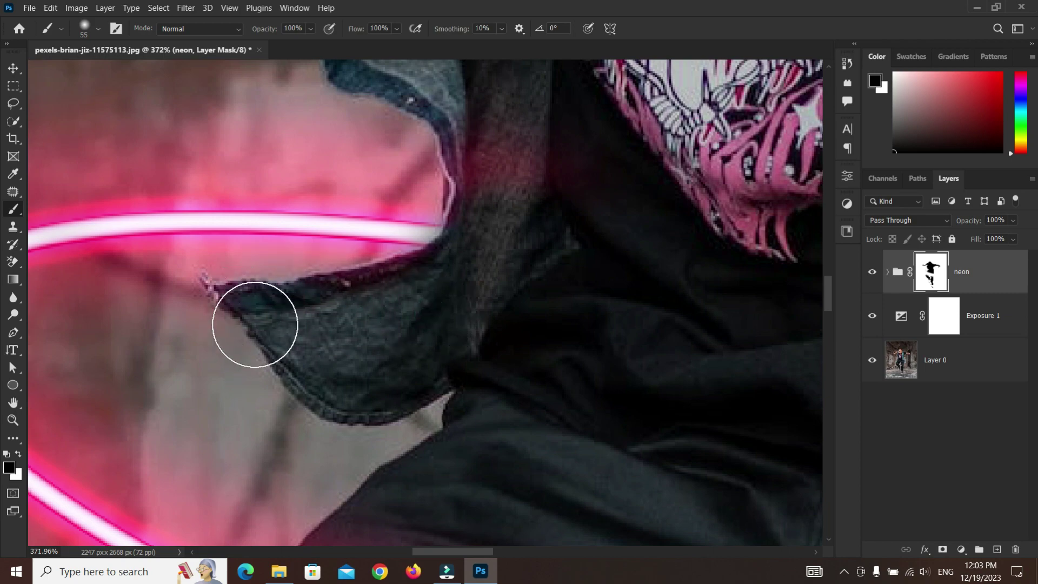
{"action": "scroll", "coordinate": [399, 383], "scroll_direction": "down", "scroll_amount": 2}
{"action": "scroll", "coordinate": [399, 383], "scroll_direction": "down", "scroll_amount": 2}
{"action": "scroll", "coordinate": [401, 387], "scroll_direction": "down", "scroll_amount": 1}
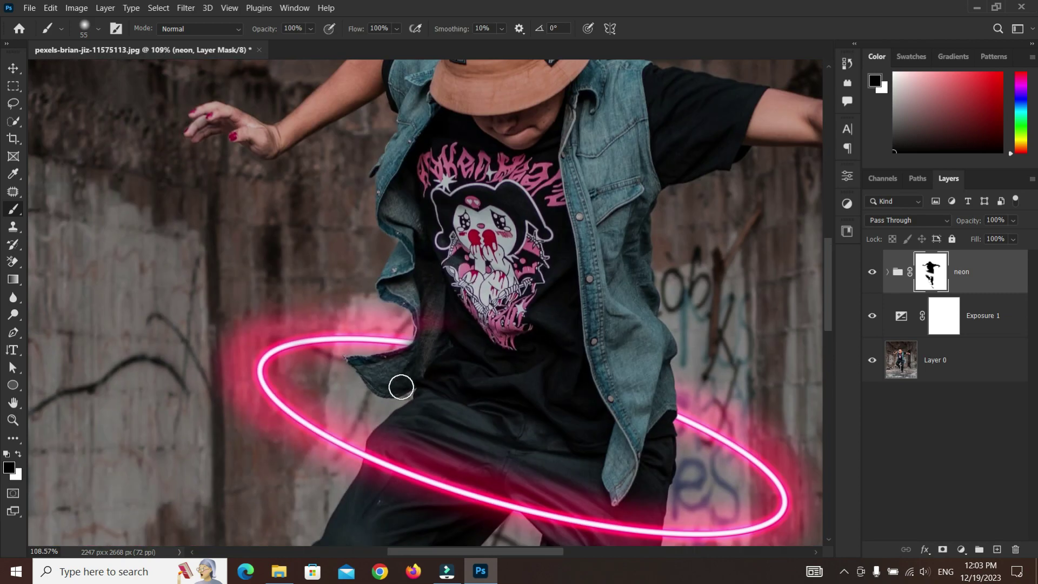
{"action": "scroll", "coordinate": [402, 387], "scroll_direction": "down", "scroll_amount": 1}
{"action": "scroll", "coordinate": [402, 387], "scroll_direction": "down", "scroll_amount": 1}
{"action": "scroll", "coordinate": [401, 387], "scroll_direction": "down", "scroll_amount": 1}
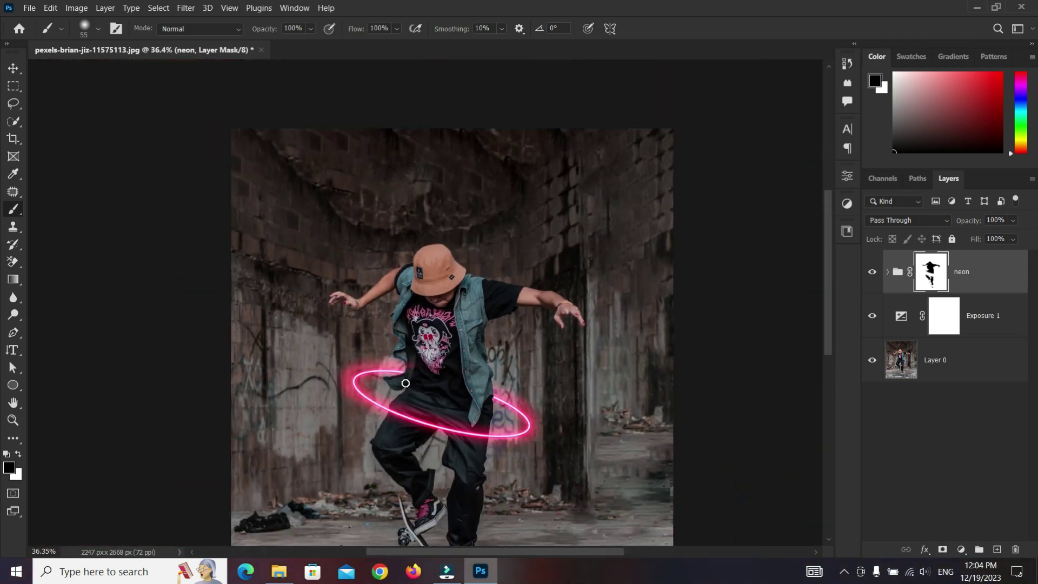
{"action": "scroll", "coordinate": [401, 387], "scroll_direction": "down", "scroll_amount": 1}
{"action": "scroll", "coordinate": [461, 367], "scroll_direction": "down", "scroll_amount": 1}
{"action": "scroll", "coordinate": [492, 362], "scroll_direction": "down", "scroll_amount": 1}
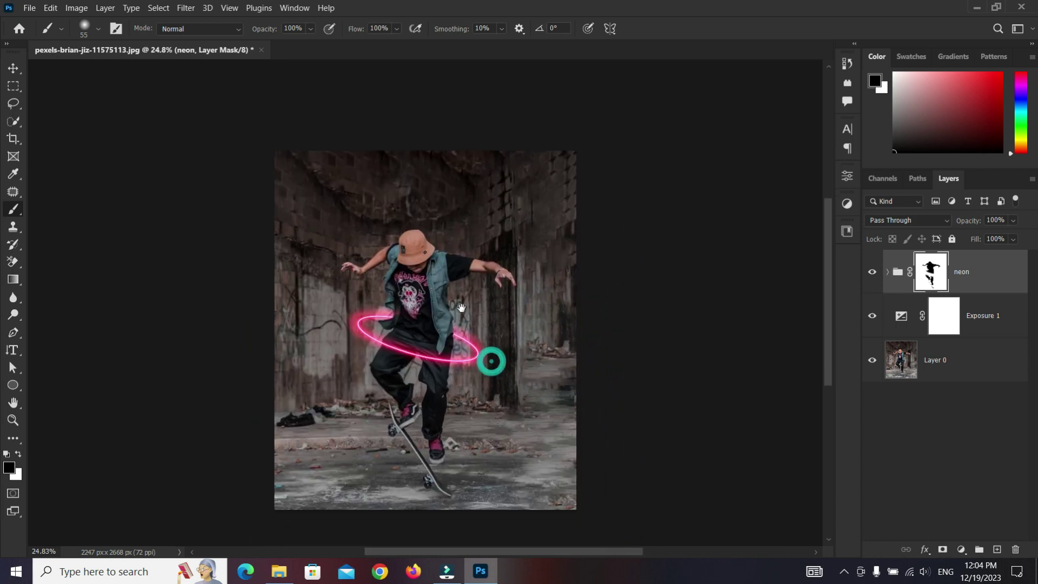
{"action": "scroll", "coordinate": [489, 271], "scroll_direction": "up", "scroll_amount": 2}
{"action": "scroll", "coordinate": [481, 281], "scroll_direction": "down", "scroll_amount": 1}
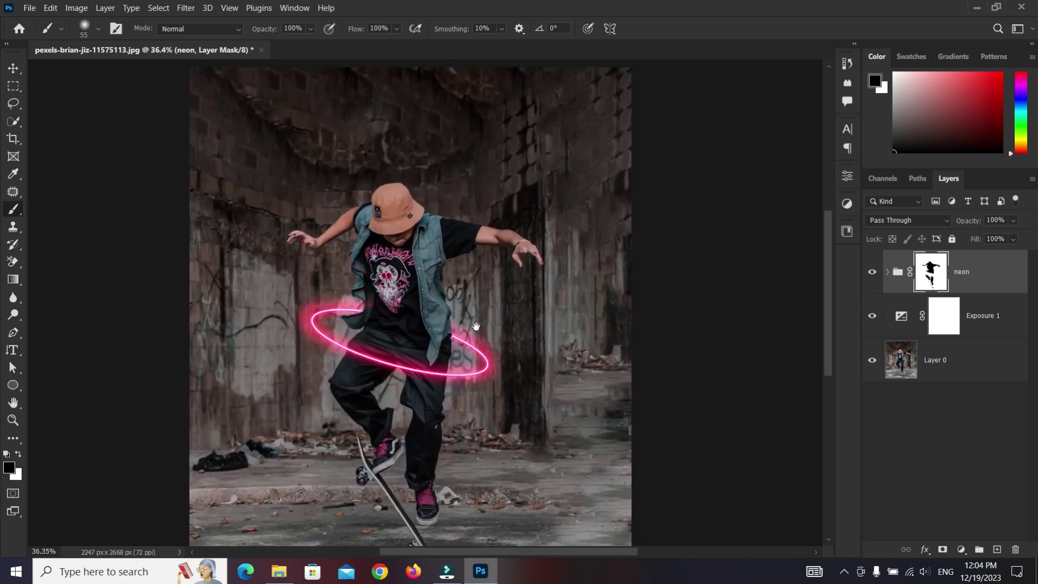
{"action": "scroll", "coordinate": [476, 327], "scroll_direction": "down", "scroll_amount": 1}
{"action": "scroll", "coordinate": [476, 326], "scroll_direction": "down", "scroll_amount": 1}
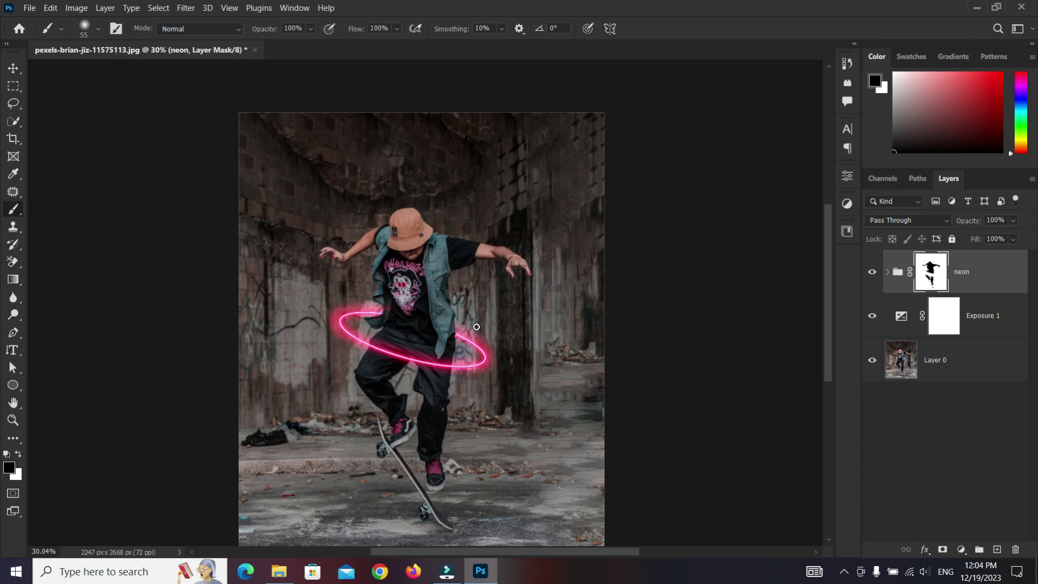
{"action": "scroll", "coordinate": [476, 327], "scroll_direction": "down", "scroll_amount": 1}
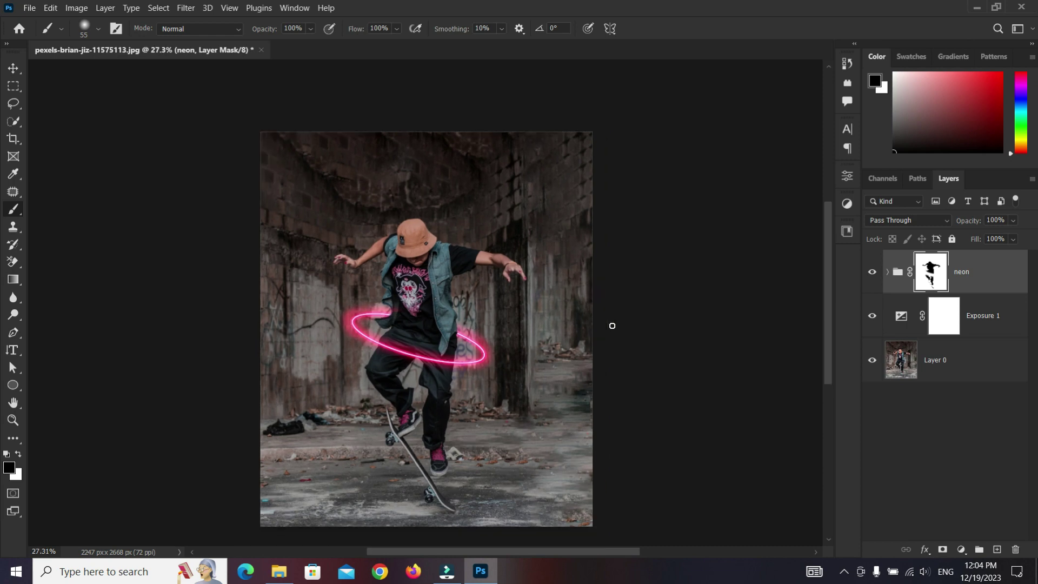
Step: Add a colorized Hue/Saturation layer at hue 348, saturation 100, and collapse its properties
{"action": "left_click", "coordinate": [1005, 286]}
{"action": "left_click", "coordinate": [961, 549]}
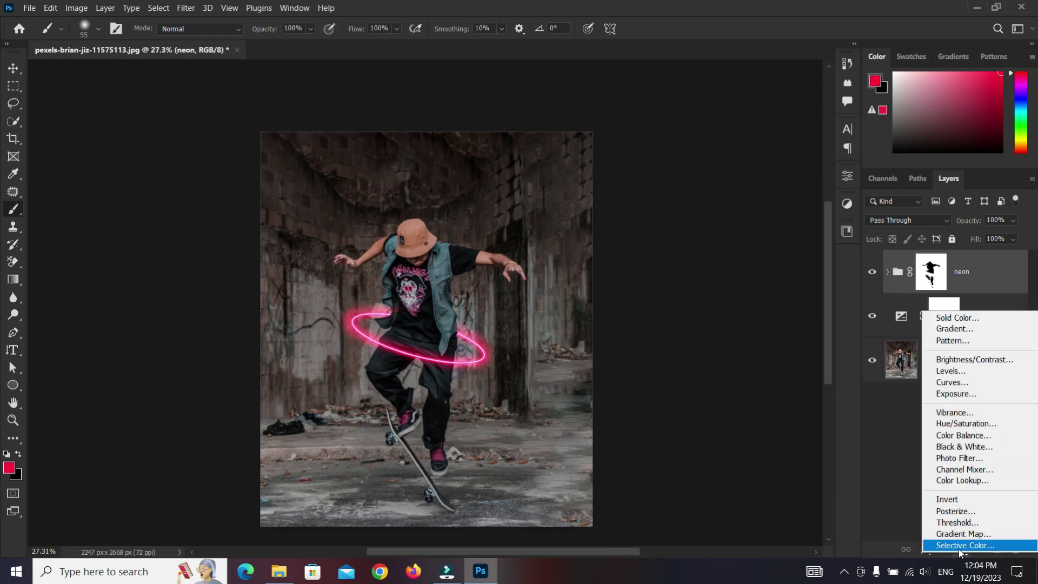
{"action": "left_click", "coordinate": [973, 423]}
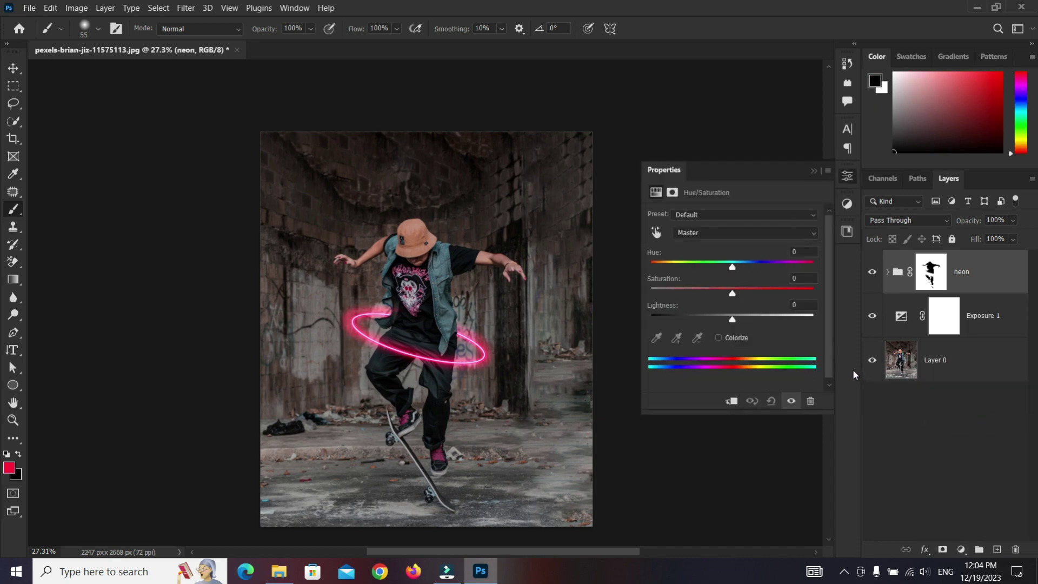
{"action": "left_click", "coordinate": [719, 340]}
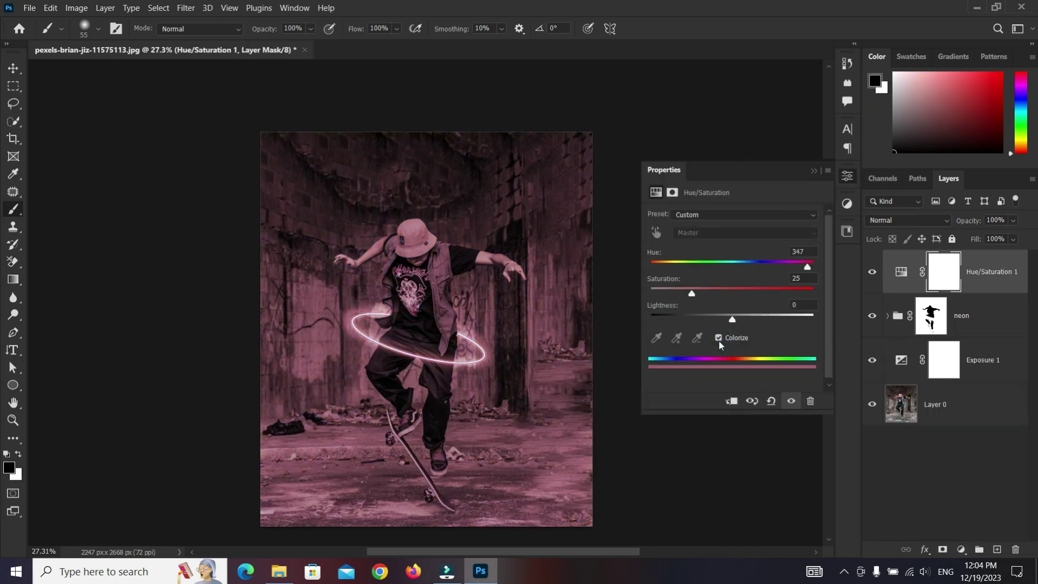
{"action": "mouse_move", "coordinate": [715, 297]}
{"action": "left_mouse_down"}
{"action": "mouse_move", "coordinate": [815, 292]}
{"action": "mouse_move", "coordinate": [810, 267]}
{"action": "left_mouse_up"}
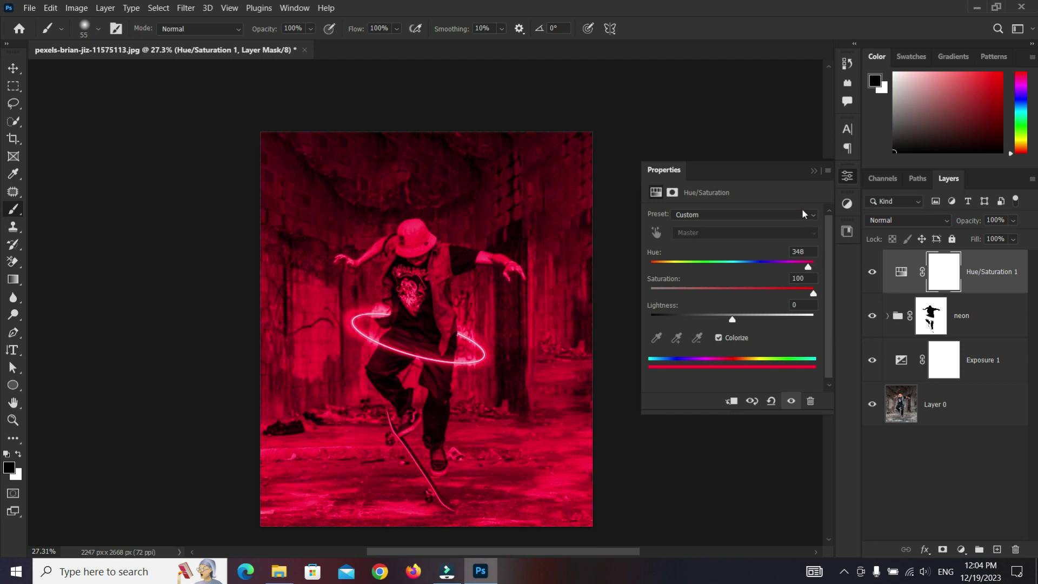
{"action": "left_click", "coordinate": [814, 171]}
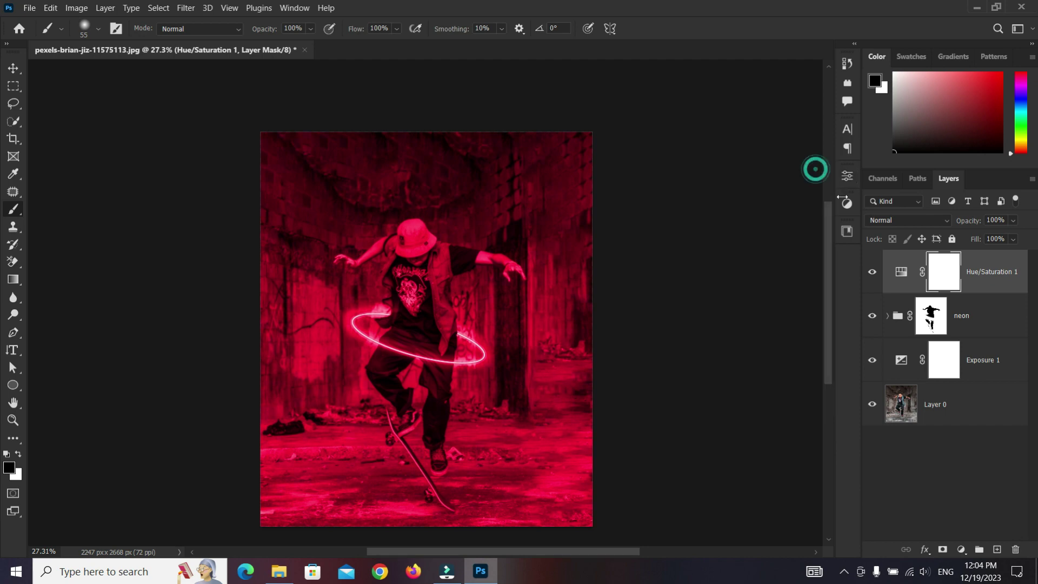
Step: Split the Hue/Saturation 1 Current Layer black Blend If slider to 0/127 in Blending Options
{"action": "left_click", "coordinate": [976, 284]}
{"action": "right_click", "coordinate": [975, 281]}
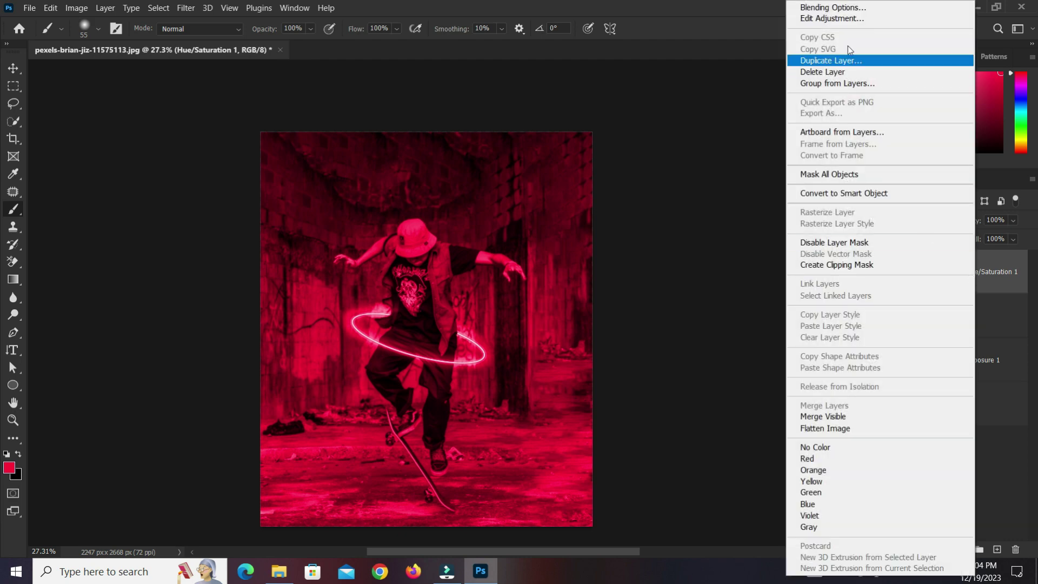
{"action": "left_click", "coordinate": [831, 10]}
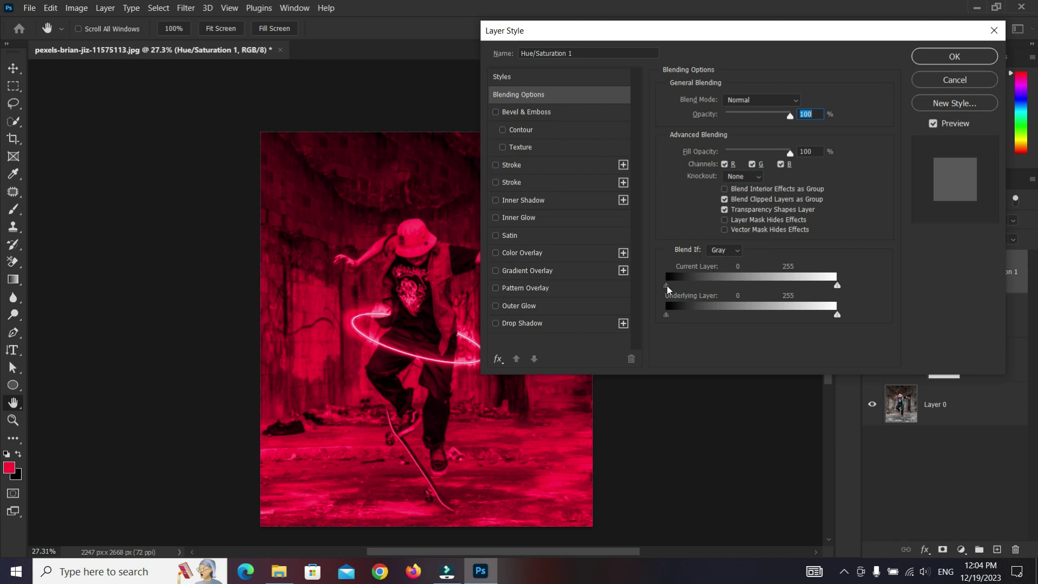
{"action": "left_click_drag", "start_coordinate": [667, 284], "coordinate": [708, 288]}
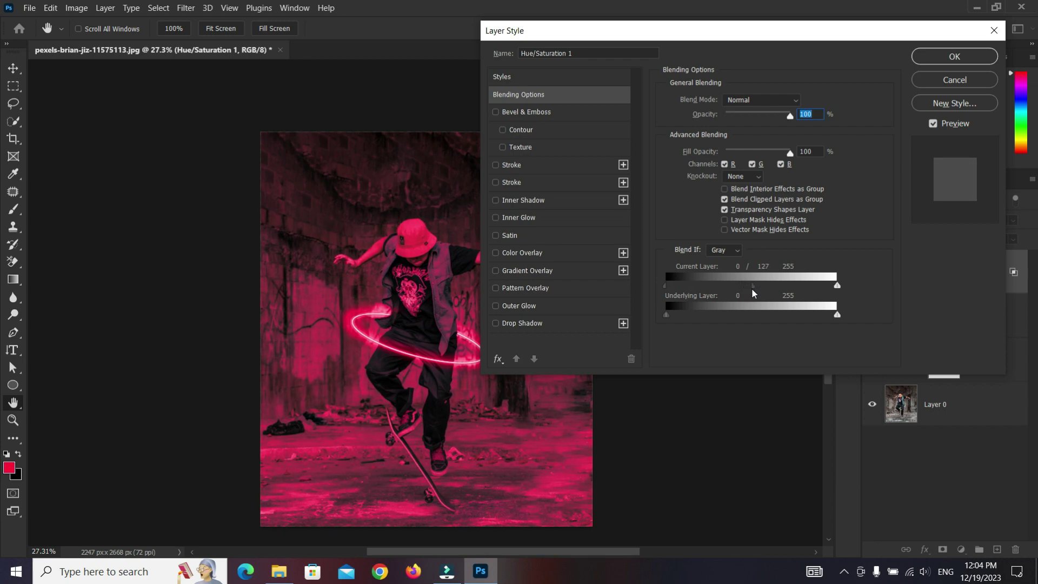
{"action": "left_click", "coordinate": [931, 57]}
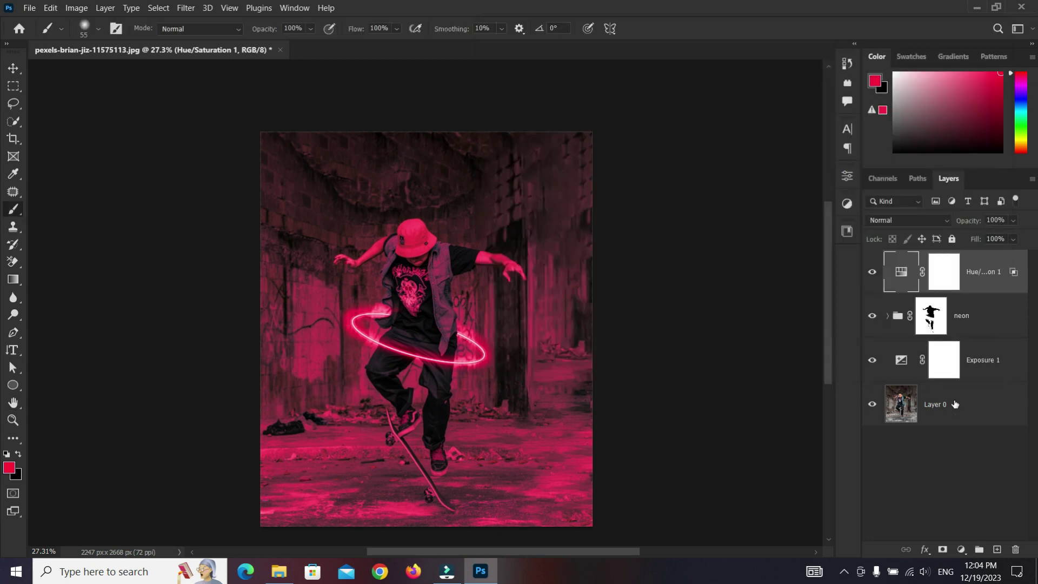
Step: Add Layer 2 above Layer 0 and stamp red powder around the image with the pbbymef1 brush
{"action": "left_click", "coordinate": [972, 415]}
{"action": "left_click", "coordinate": [995, 549]}
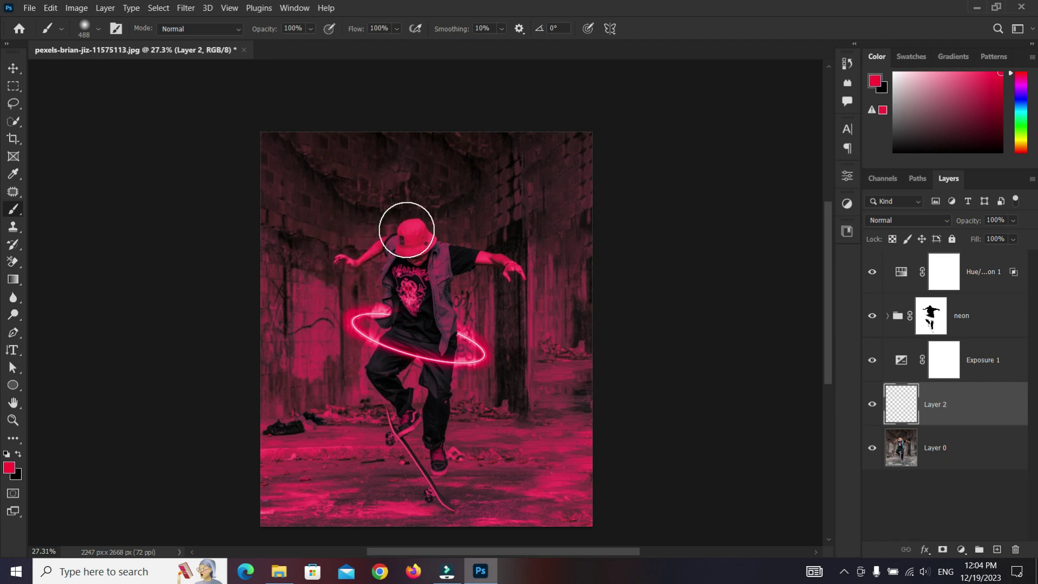
{"action": "right_click", "coordinate": [417, 223]}
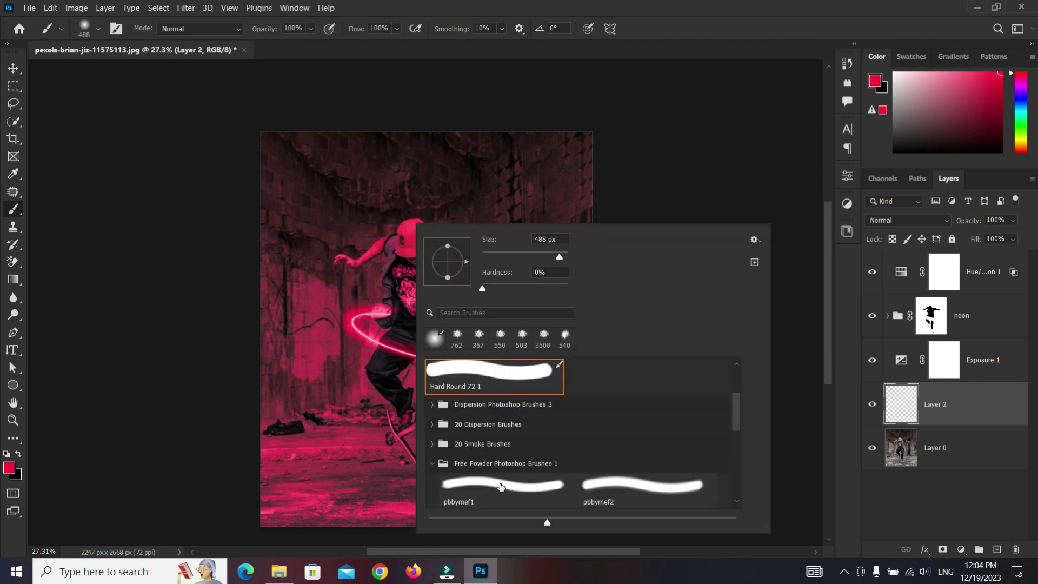
{"action": "left_click", "coordinate": [493, 481]}
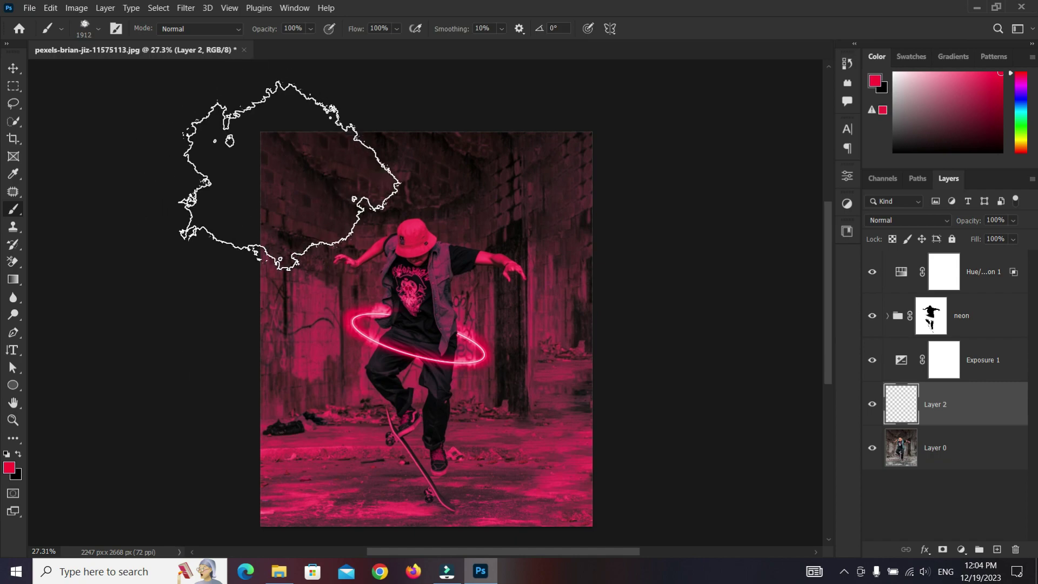
{"action": "left_click", "coordinate": [273, 167]}
{"action": "left_click", "coordinate": [314, 495]}
{"action": "left_click", "coordinate": [595, 416]}
{"action": "left_click", "coordinate": [578, 152]}
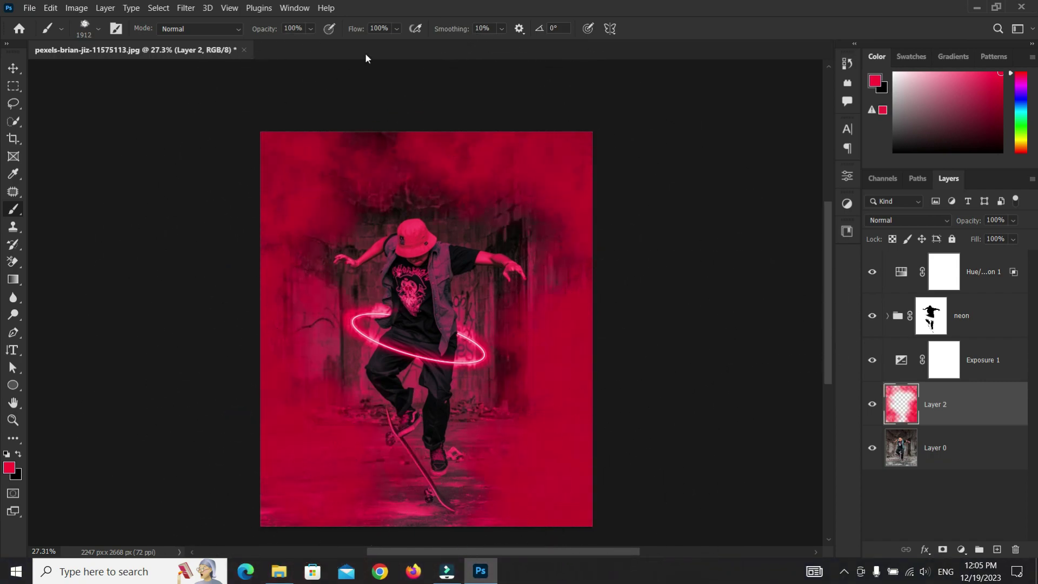
Step: Mask the smoke layer and thin the haze at the bottom, lower-left and top-left
{"action": "key", "text": "d"}
{"action": "key", "text": "bracketleft"}
{"action": "key", "text": "bracketleft"}
{"action": "key", "text": "bracketleft"}
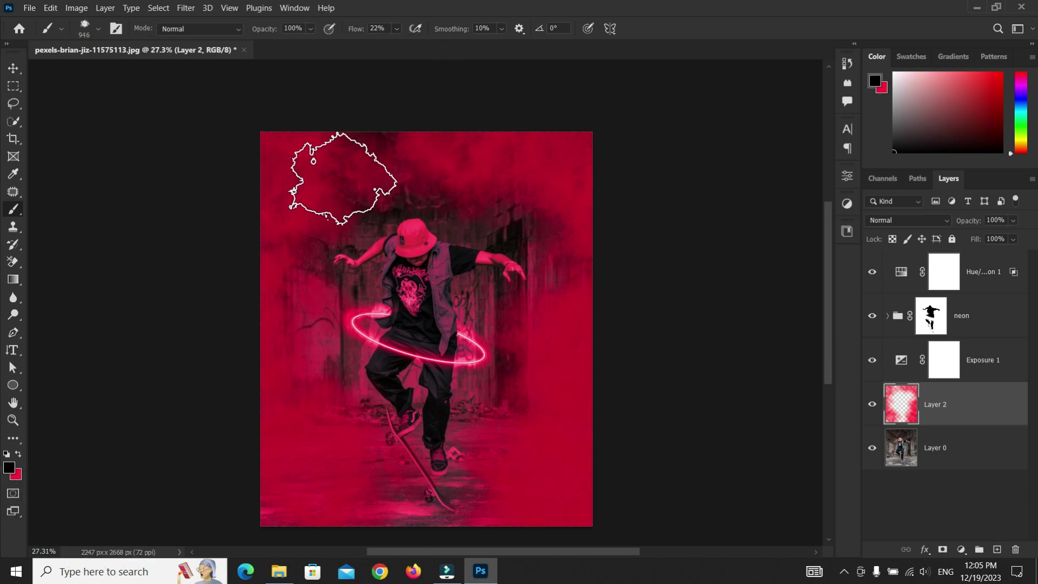
{"action": "left_click", "coordinate": [942, 550]}
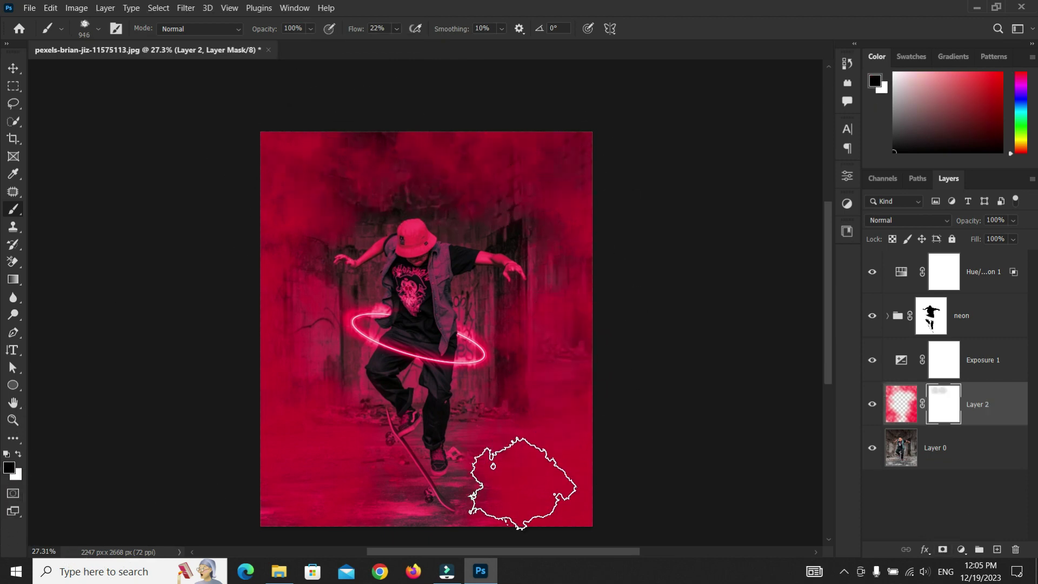
{"action": "left_click", "coordinate": [313, 434]}
{"action": "left_click", "coordinate": [333, 406]}
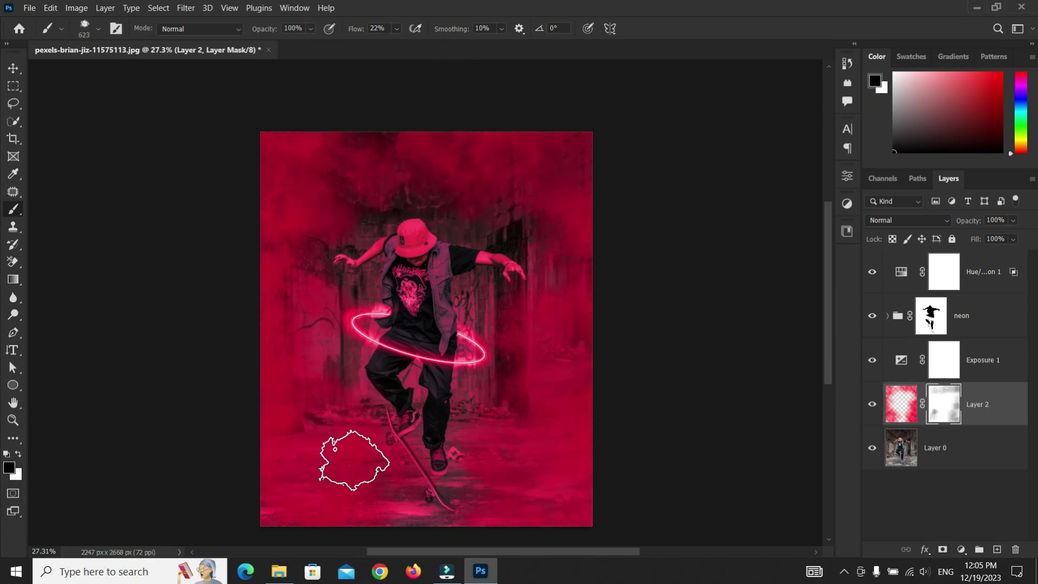
{"action": "left_click", "coordinate": [286, 187]}
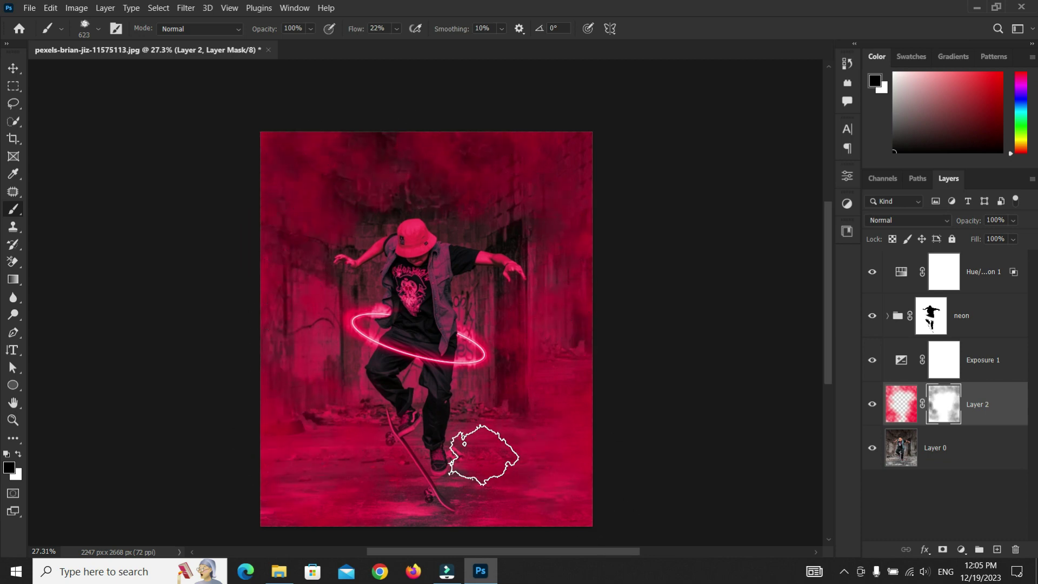
Step: Set the smoke layer to Linear Dodge (Add) with 51% fill
{"action": "left_click", "coordinate": [901, 404]}
{"action": "left_click", "coordinate": [941, 220]}
{"action": "left_click", "coordinate": [919, 348]}
{"action": "left_click_drag", "start_coordinate": [1012, 239], "coordinate": [997, 254]}
{"action": "left_click", "coordinate": [986, 270]}
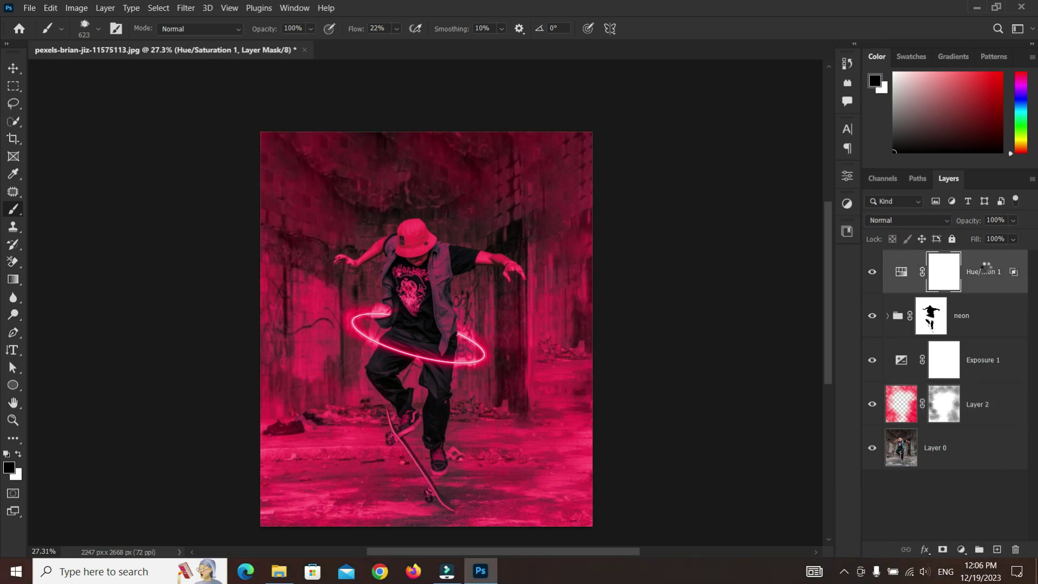
Step: Stamp visible layers into Layer 3 and apply Camera Raw: Clarity +17, Contrast +8, red saturation +4
{"action": "key", "text": "ctrl+shift+alt+e"}
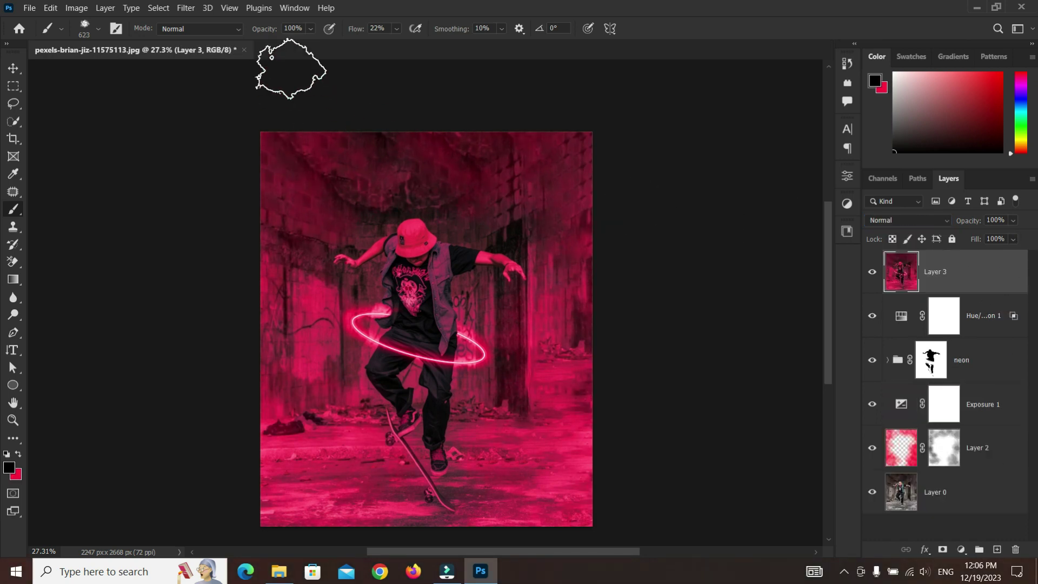
{"action": "left_click", "coordinate": [185, 8]}
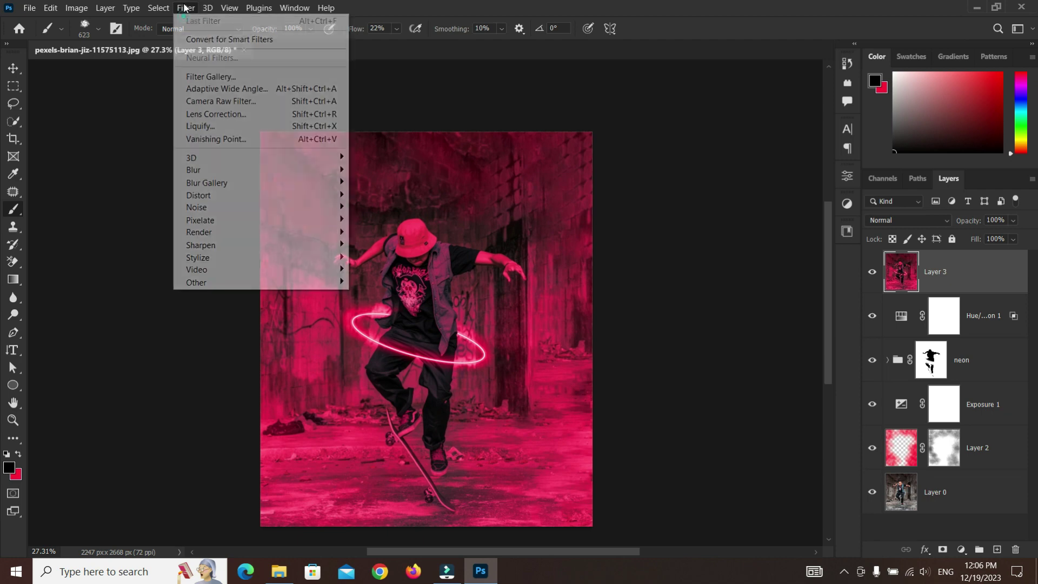
{"action": "left_click", "coordinate": [241, 105]}
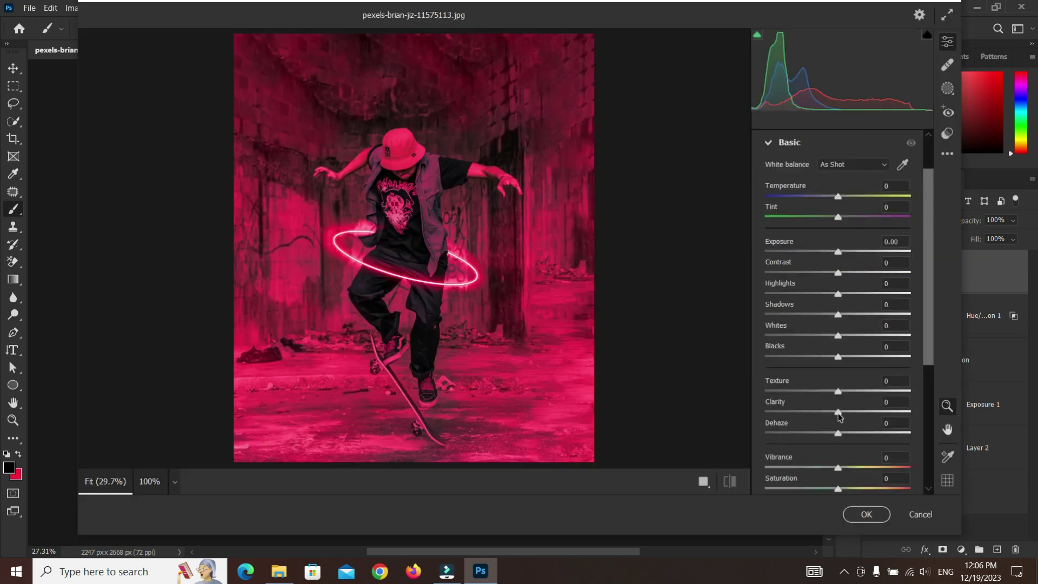
{"action": "left_click_drag", "start_coordinate": [838, 412], "coordinate": [850, 412]}
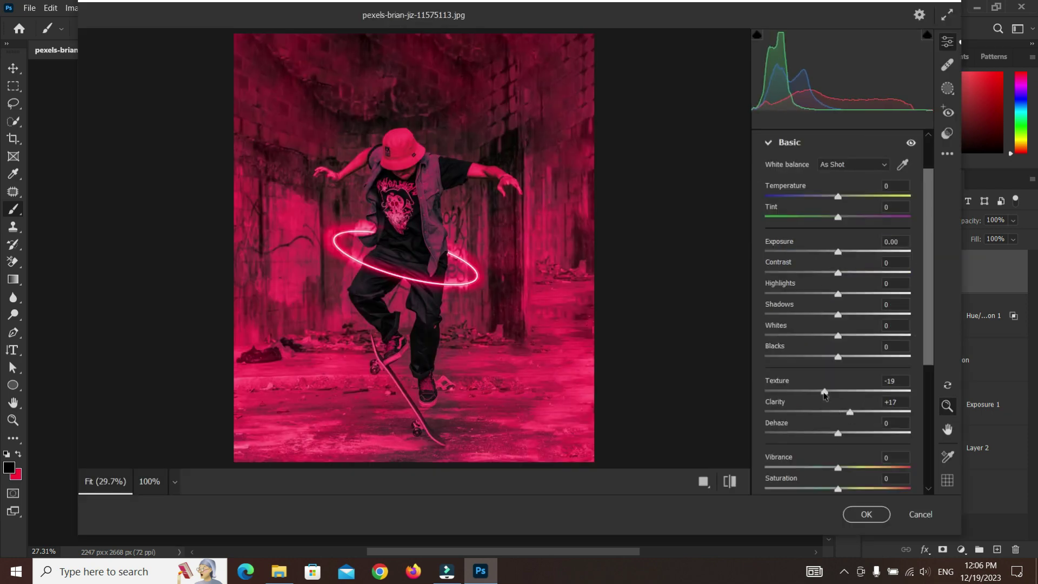
{"action": "mouse_move", "coordinate": [845, 252]}
{"action": "left_mouse_down"}
{"action": "mouse_move", "coordinate": [836, 252]}
{"action": "mouse_move", "coordinate": [844, 273]}
{"action": "left_mouse_up"}
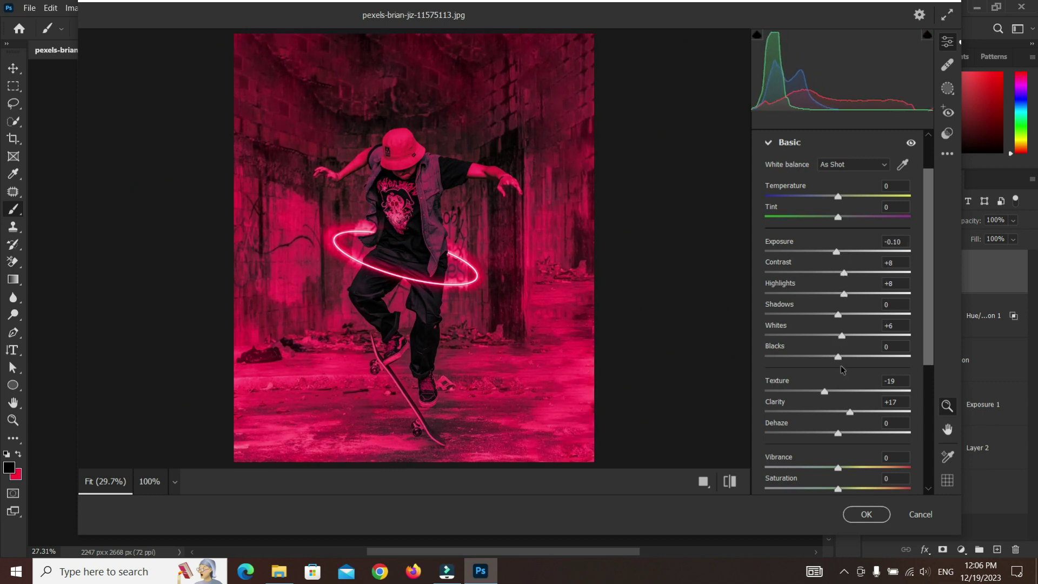
{"action": "left_click", "coordinate": [771, 142]}
{"action": "left_click", "coordinate": [795, 290]}
{"action": "left_click_drag", "start_coordinate": [837, 277], "coordinate": [841, 278]}
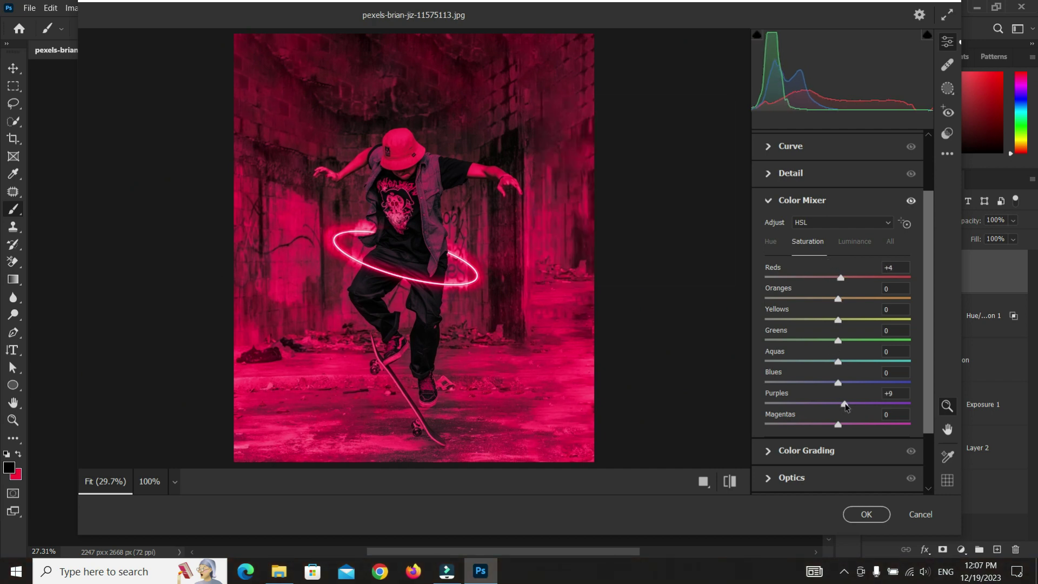
{"action": "left_click", "coordinate": [771, 200]}
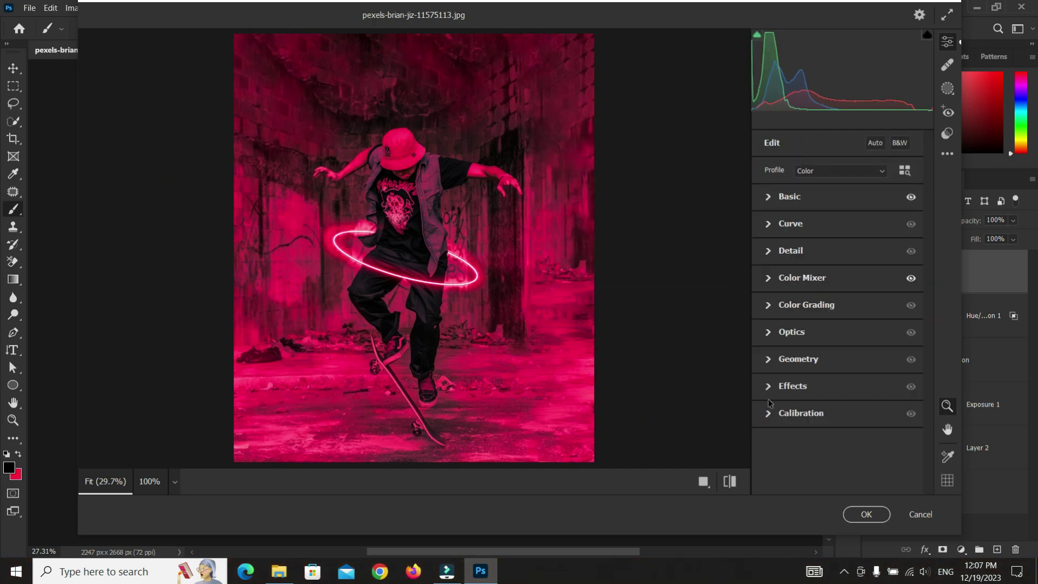
{"action": "left_click", "coordinate": [784, 387]}
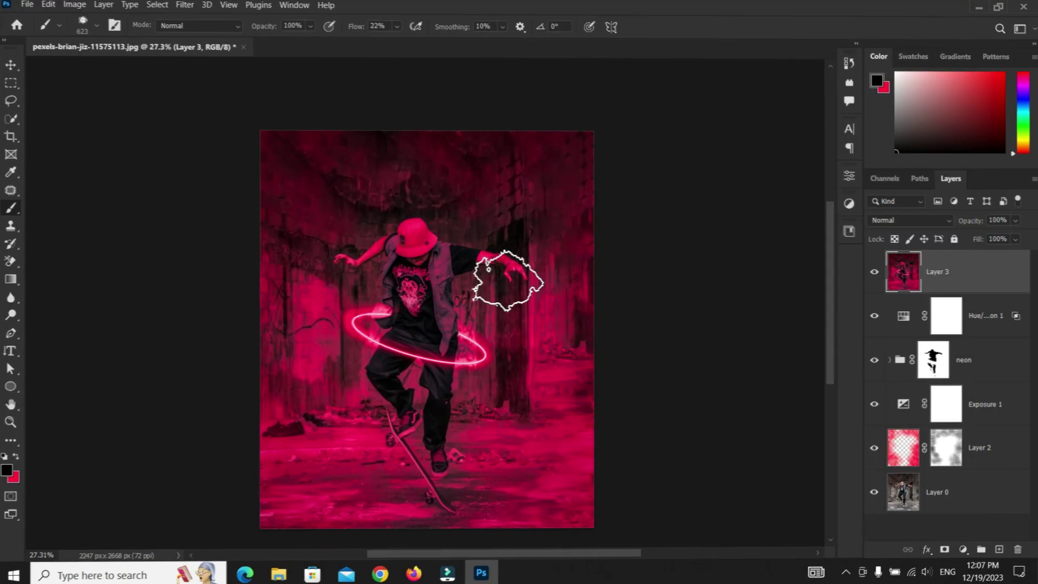